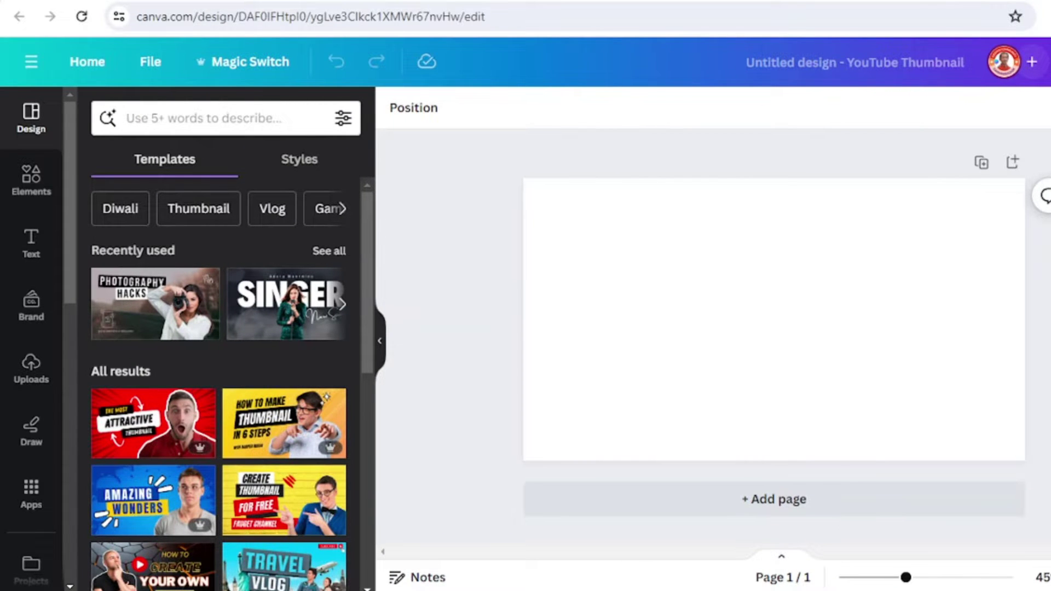
Open the Elements library and preview the W donut letter in Recently used
click(24, 196)
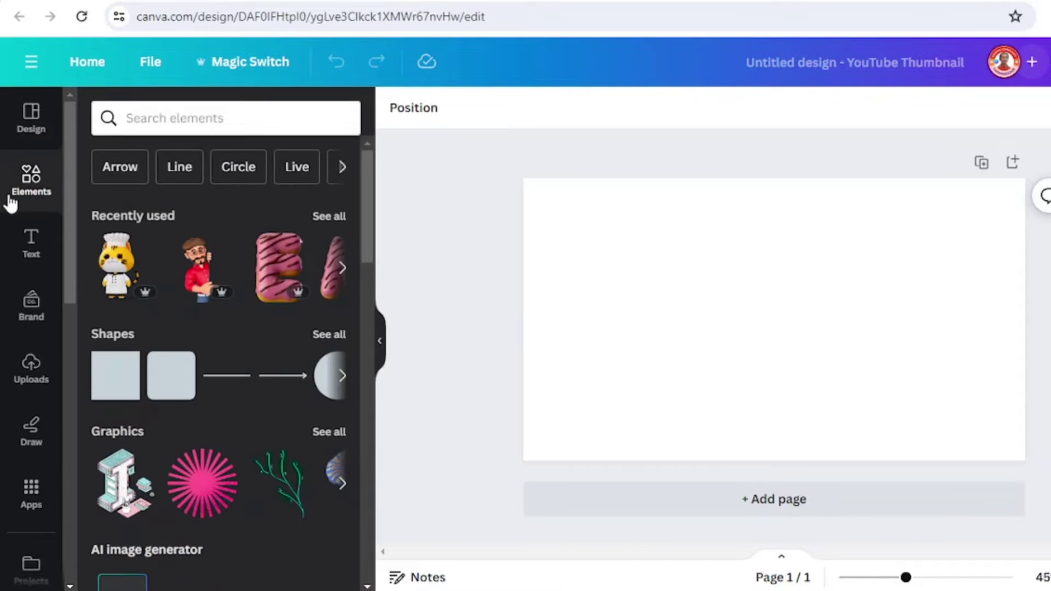
click(327, 224)
click(332, 425)
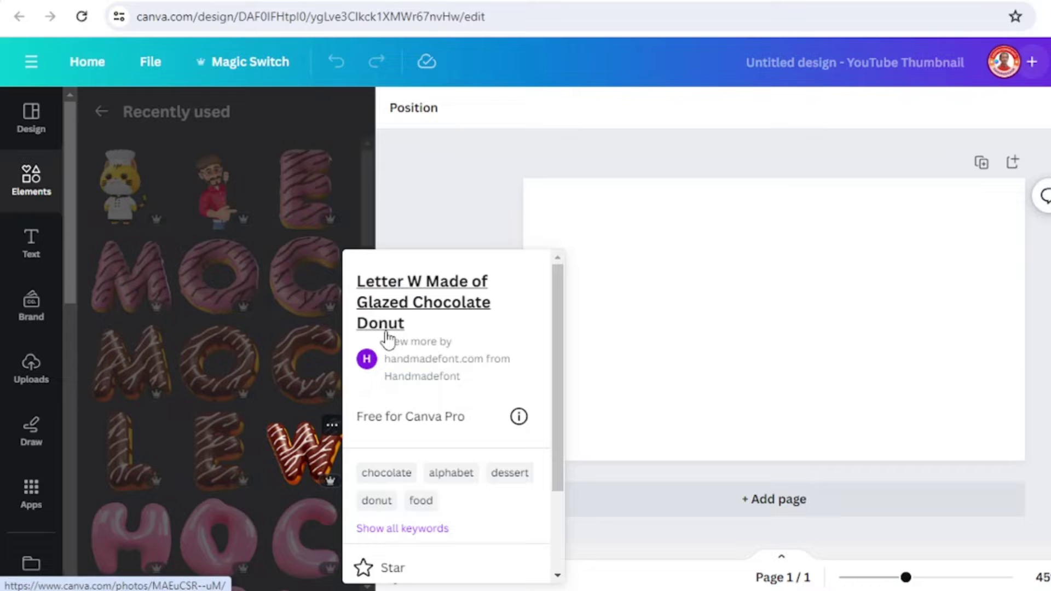
click(103, 117)
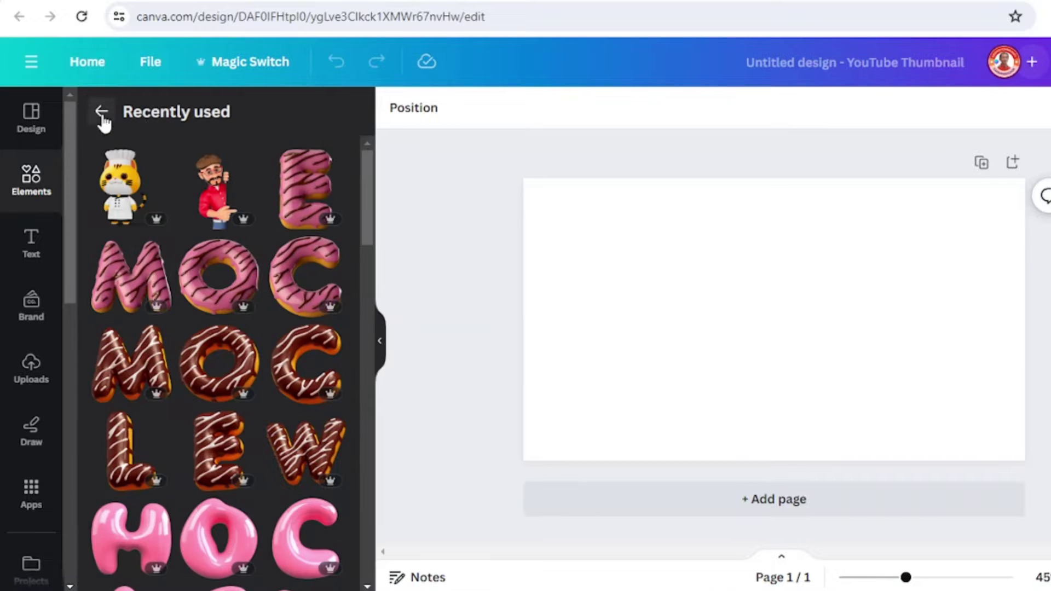
click(101, 113)
click(162, 125)
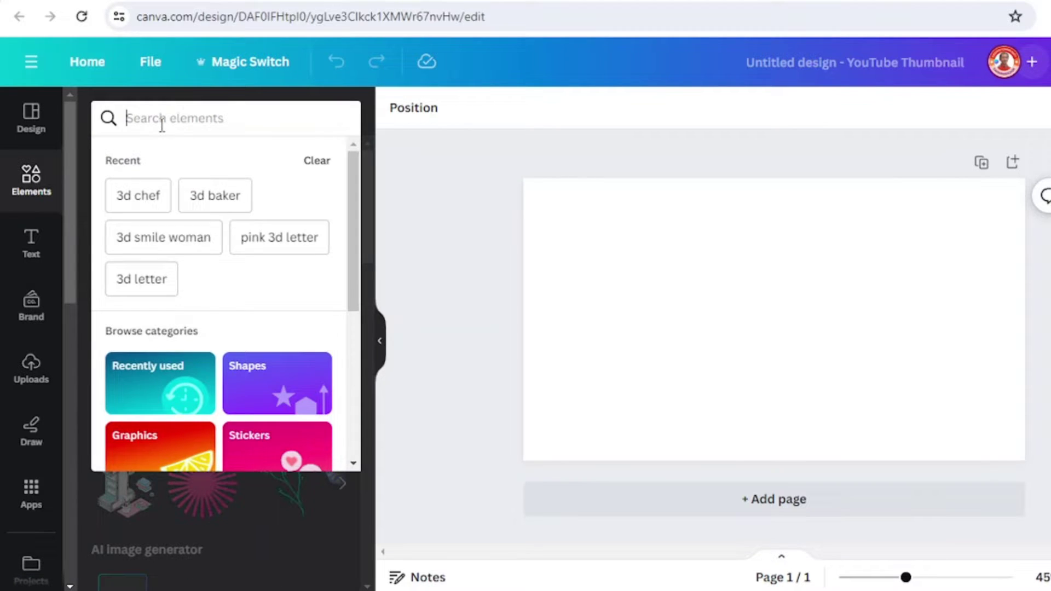
text(3d letter)
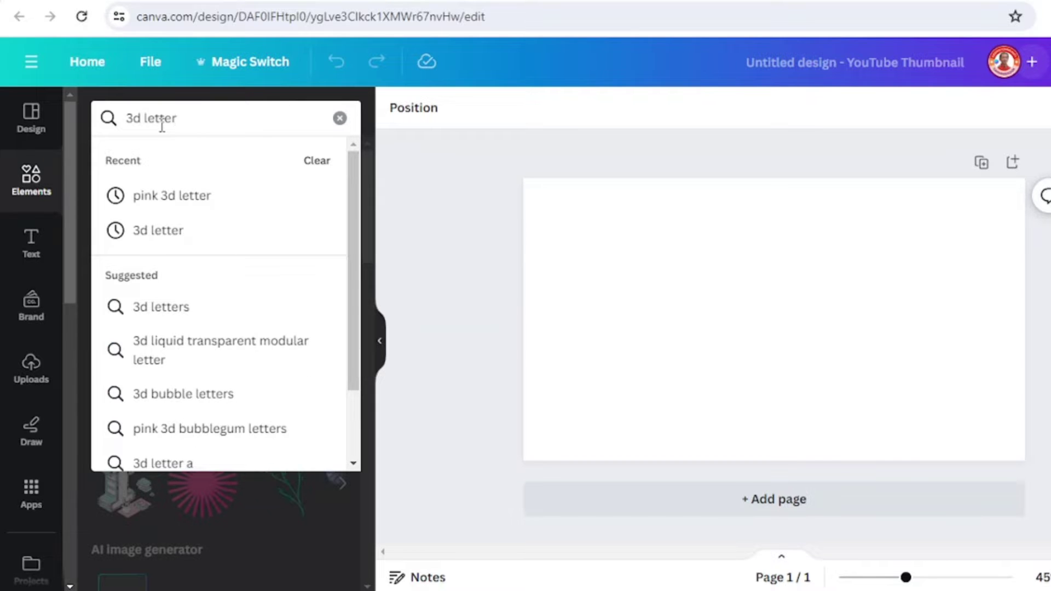
key(Return)
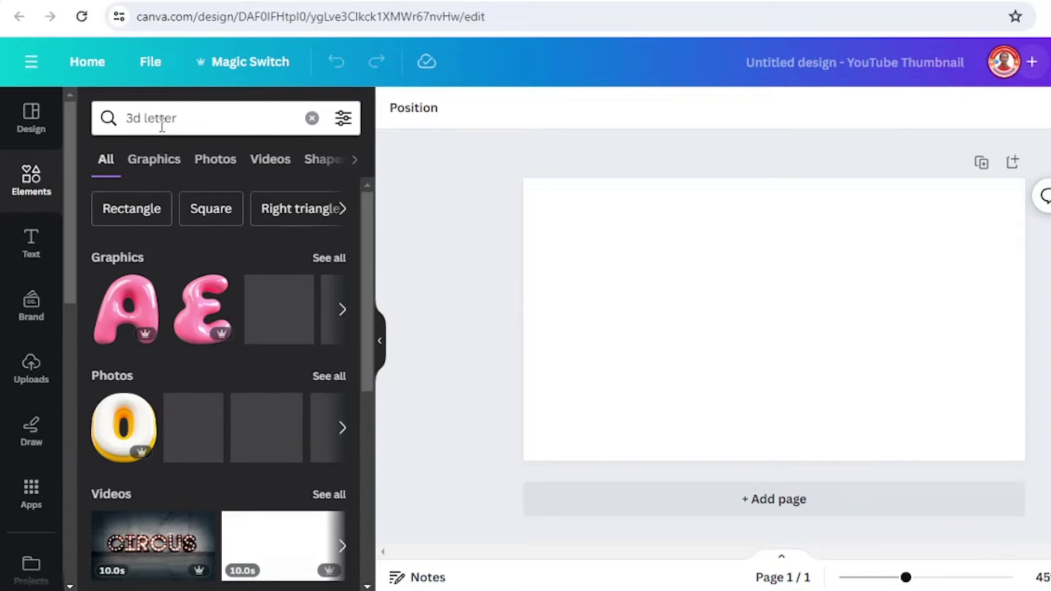
click(131, 119)
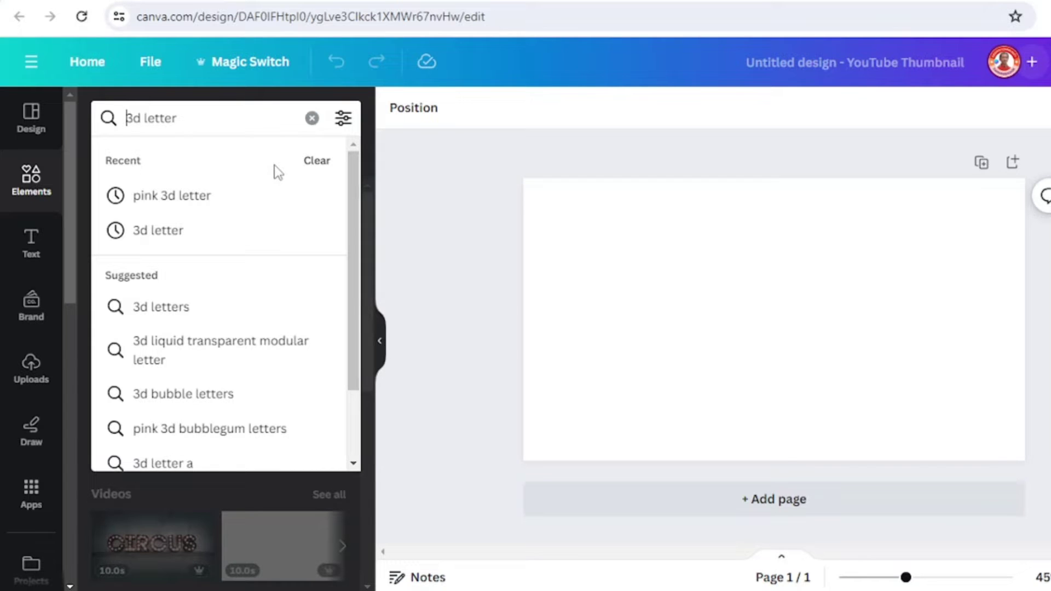
text(pink)
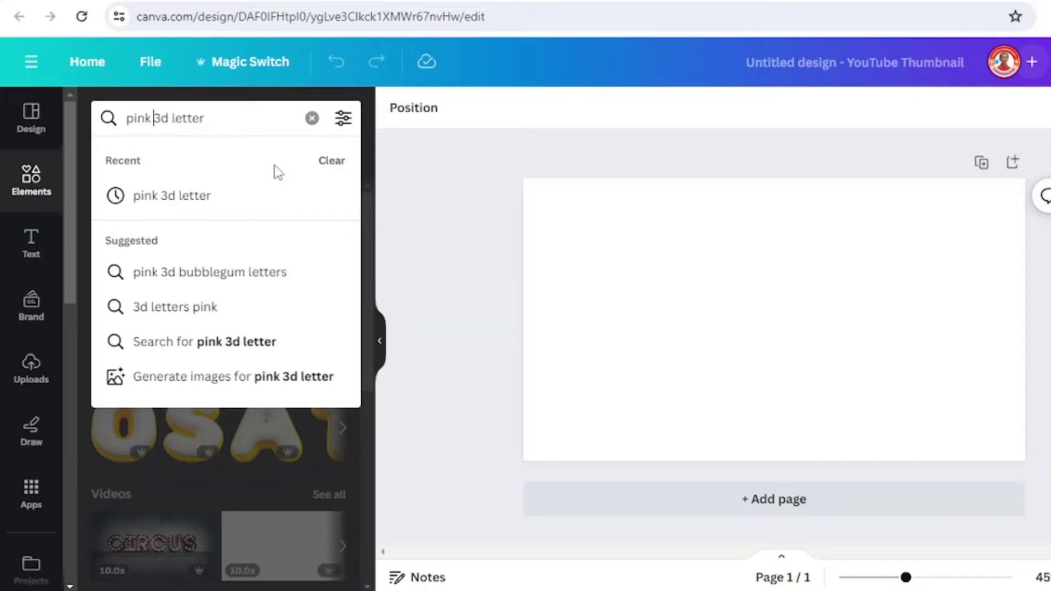
key(Return)
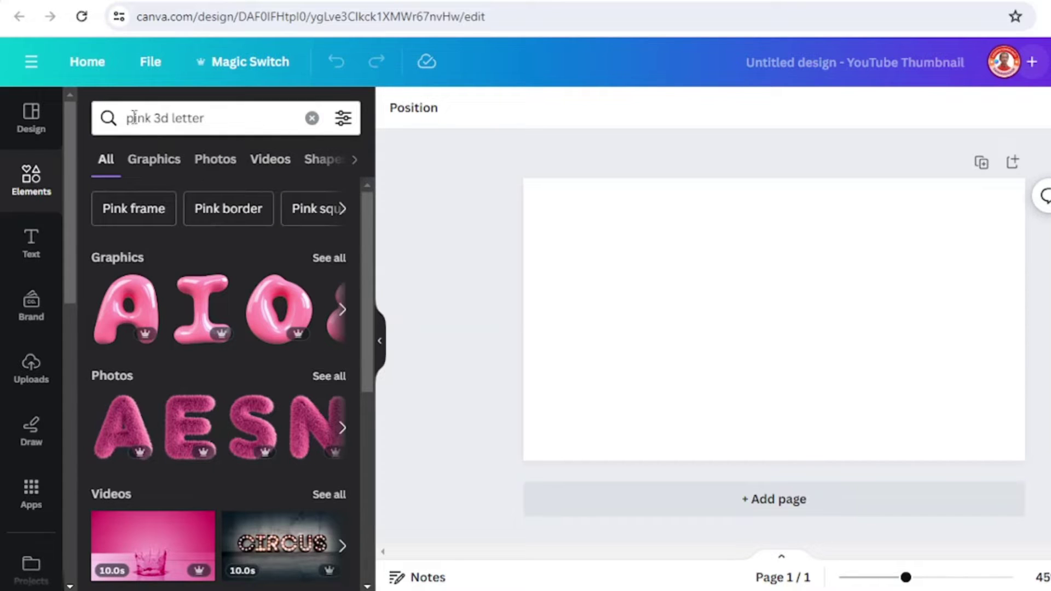
drag(128, 118, 140, 117)
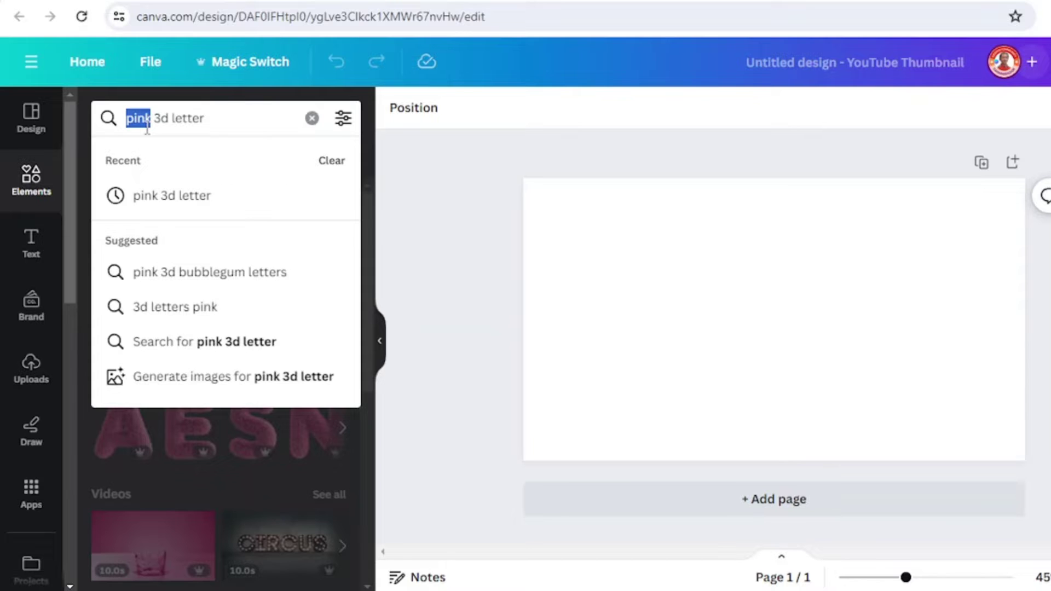
key(BackSpace)
text(chocola)
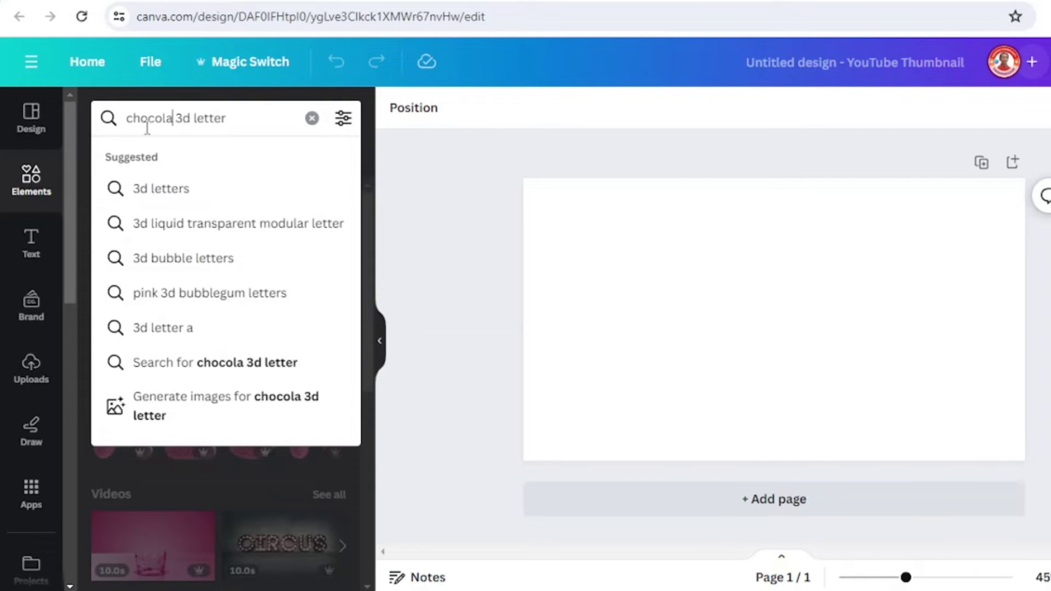
text(te)
key(Return)
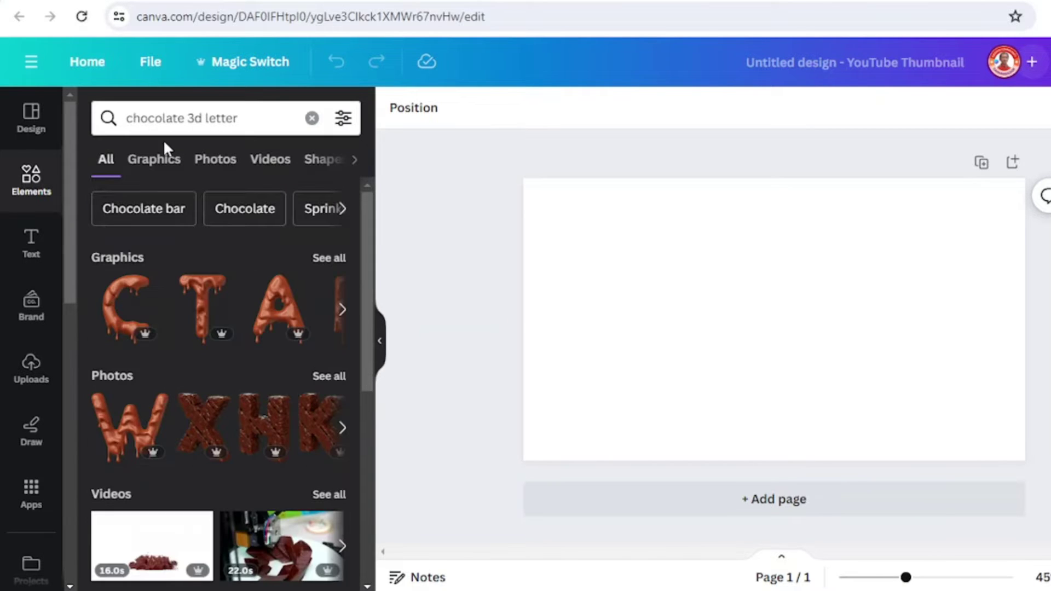
drag(127, 119, 181, 118)
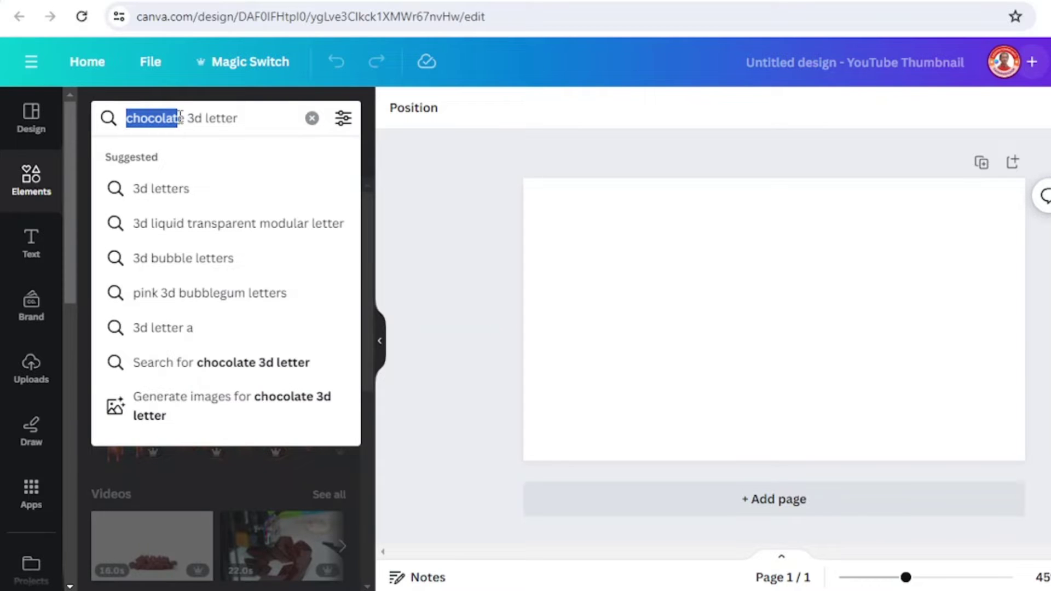
text(donut)
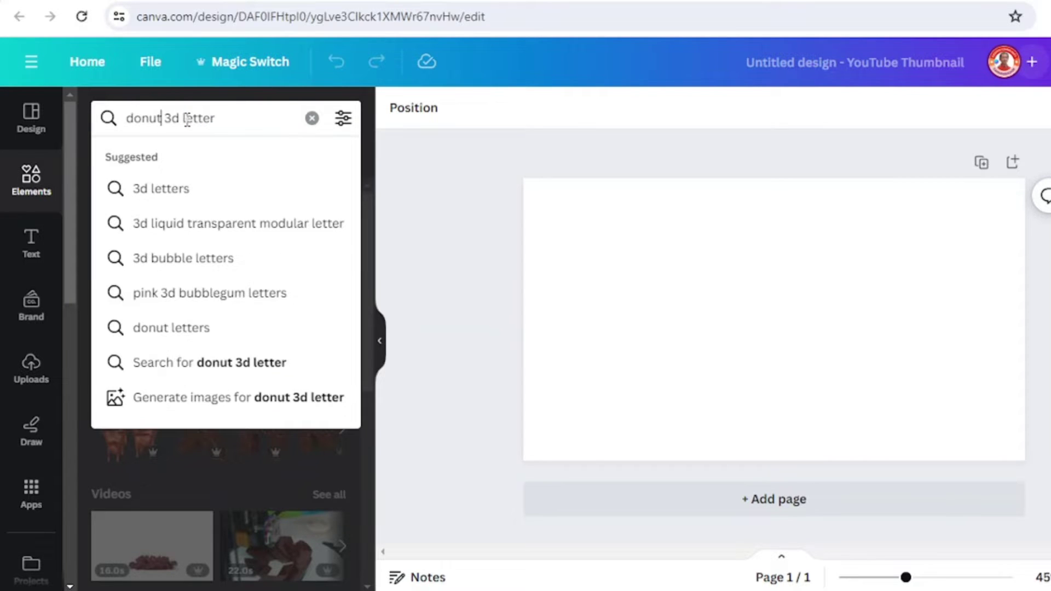
key(Return)
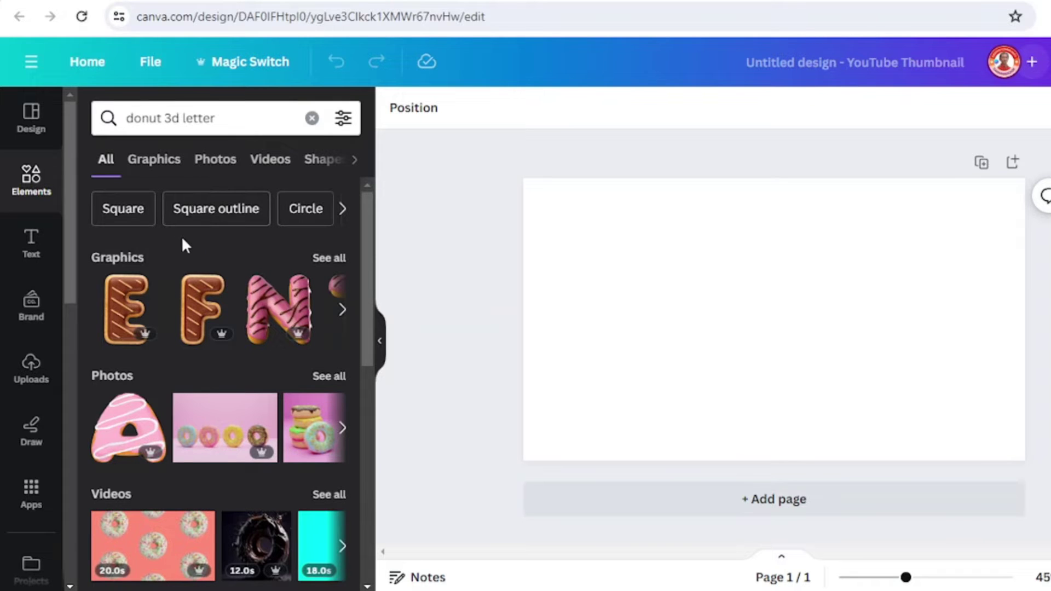
click(50, 191)
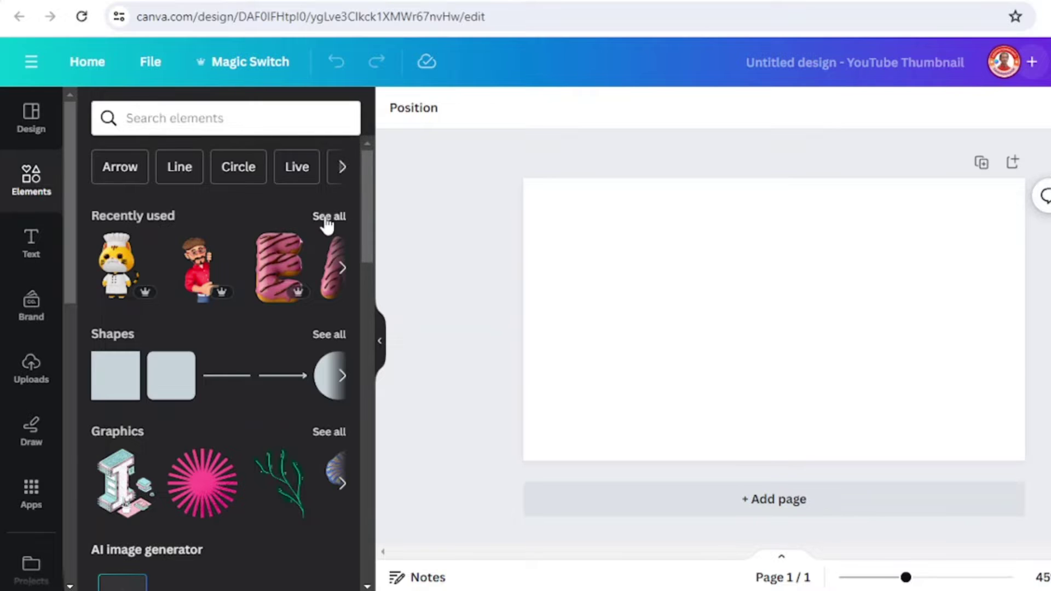
Add the chocolate donut W and E letters from Recently used to the page
click(327, 217)
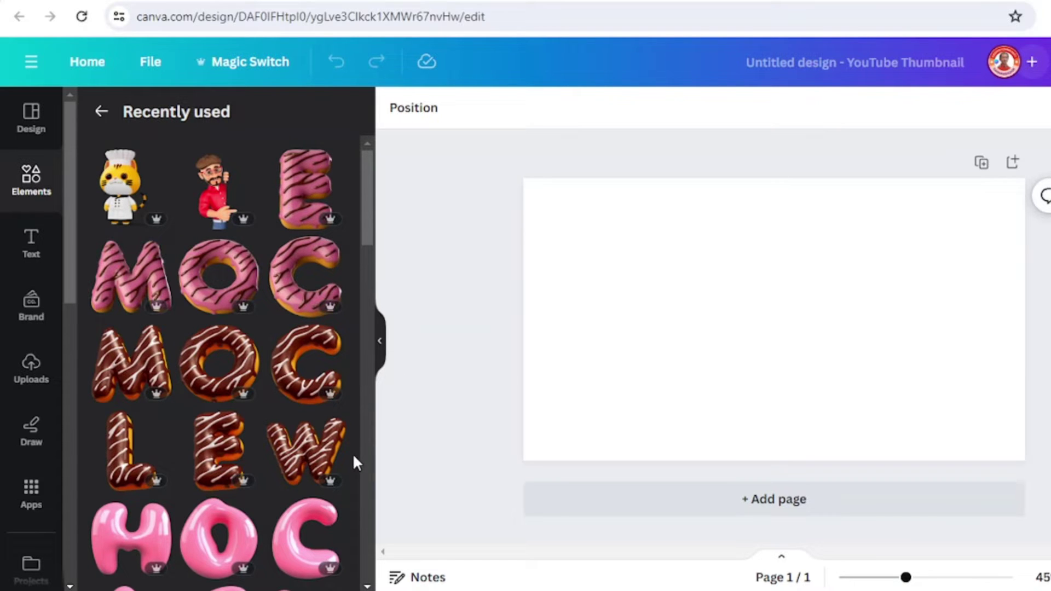
click(331, 425)
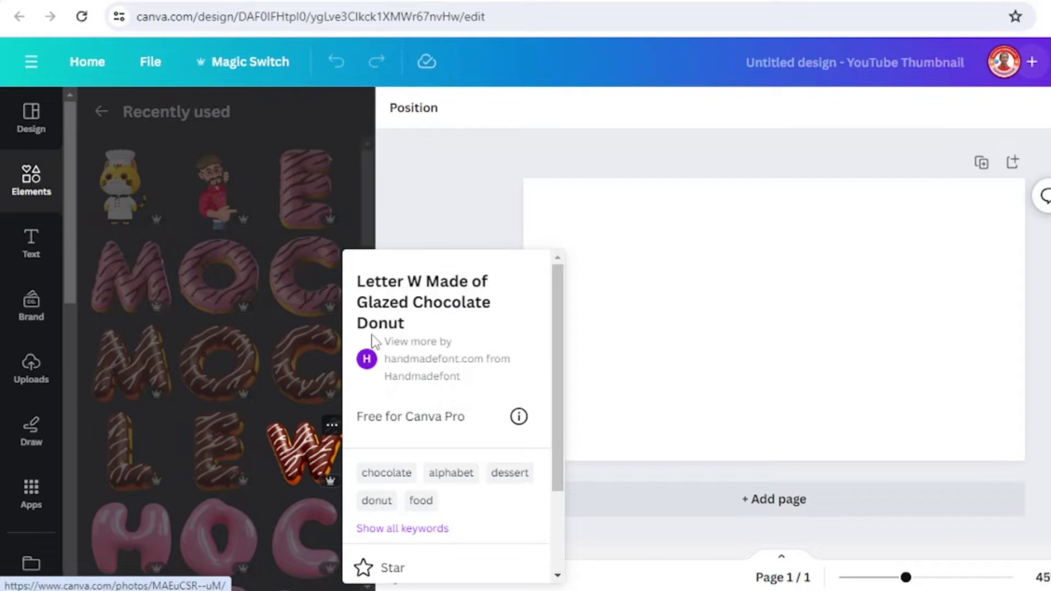
click(307, 466)
click(307, 464)
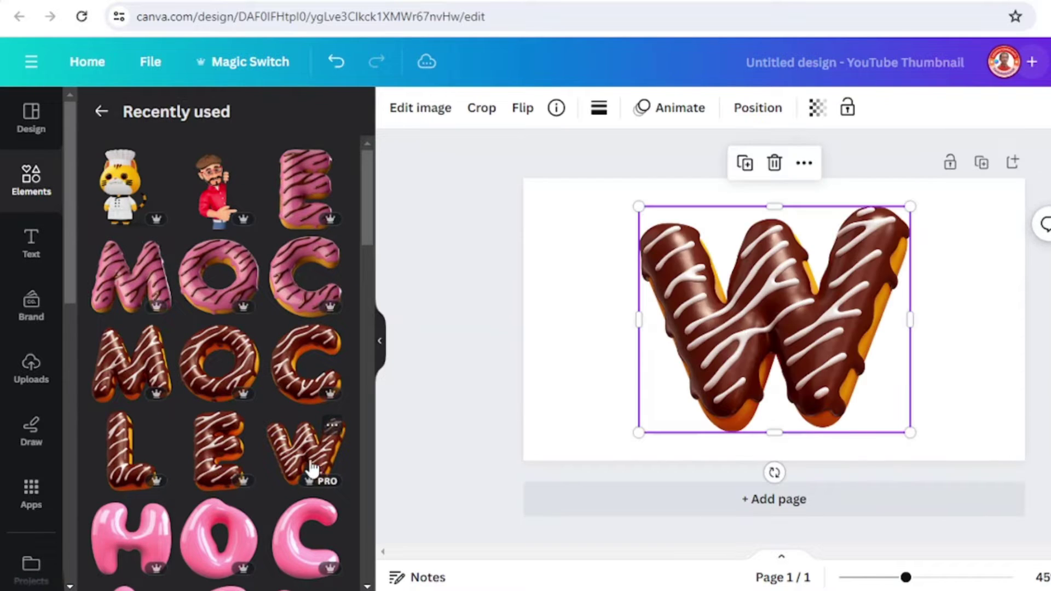
click(230, 460)
click(244, 425)
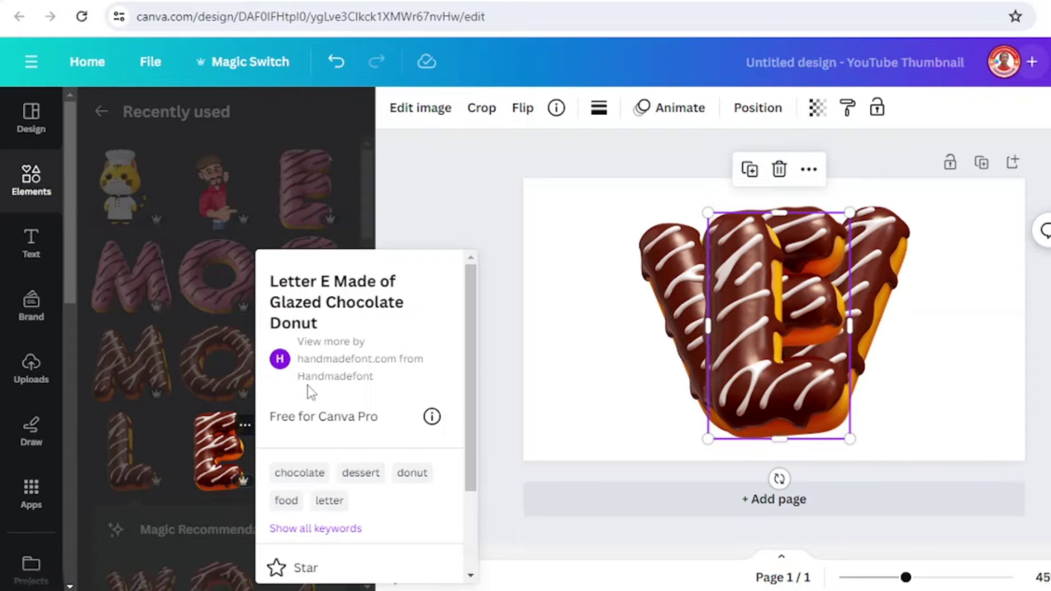
key(Escape)
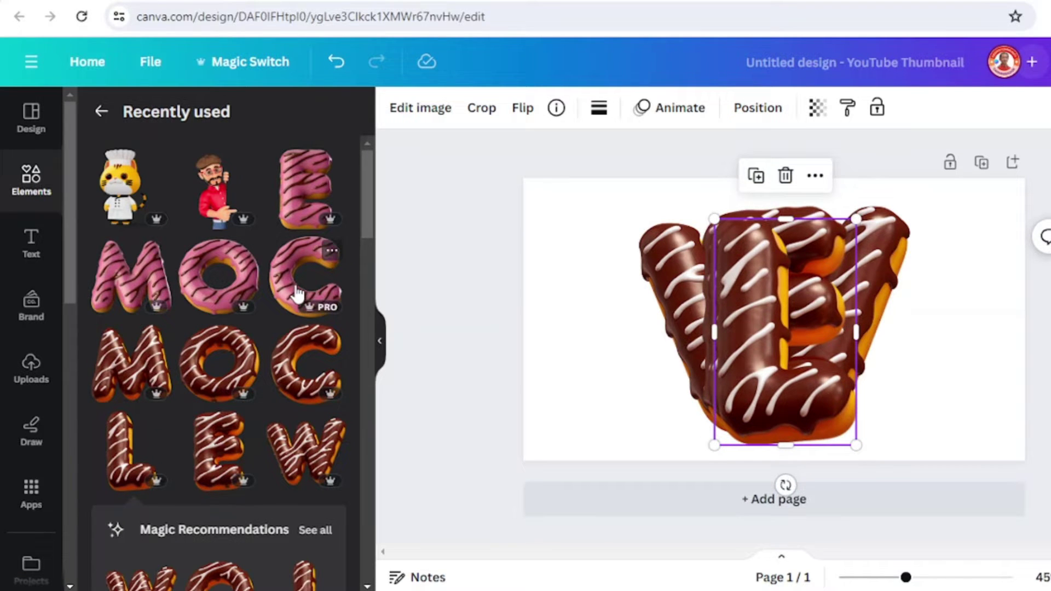
Add pink donut C, M and E, then shrink all letters together to 278 × 251
click(295, 293)
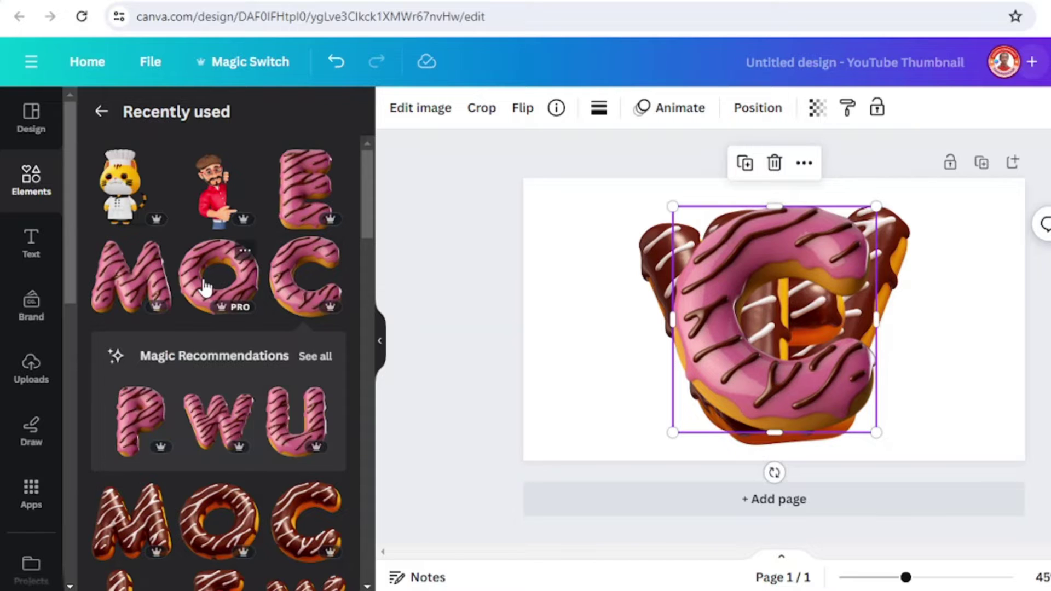
click(145, 283)
click(306, 220)
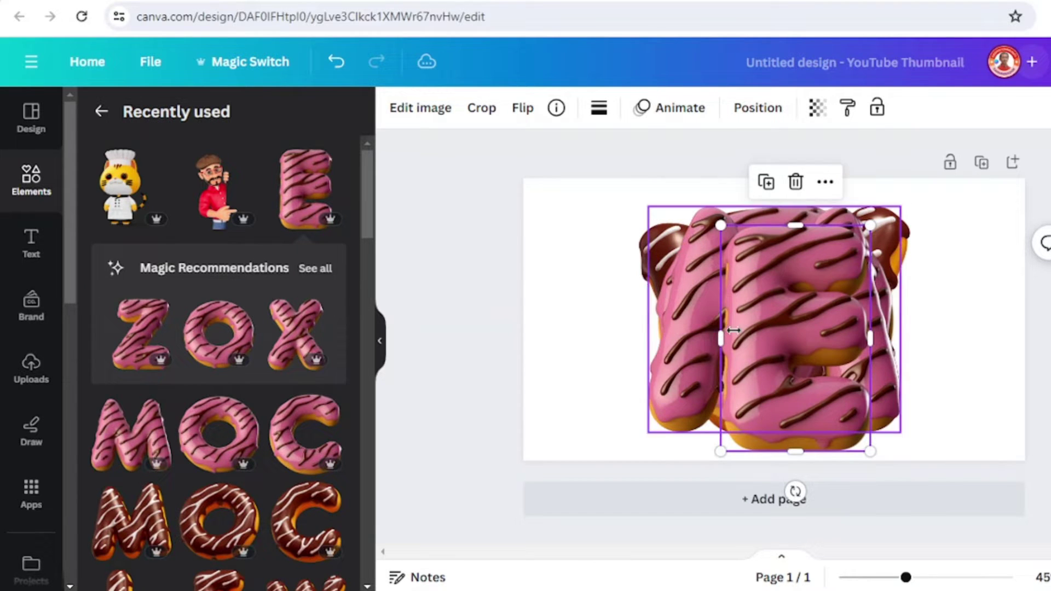
drag(986, 384, 606, 345)
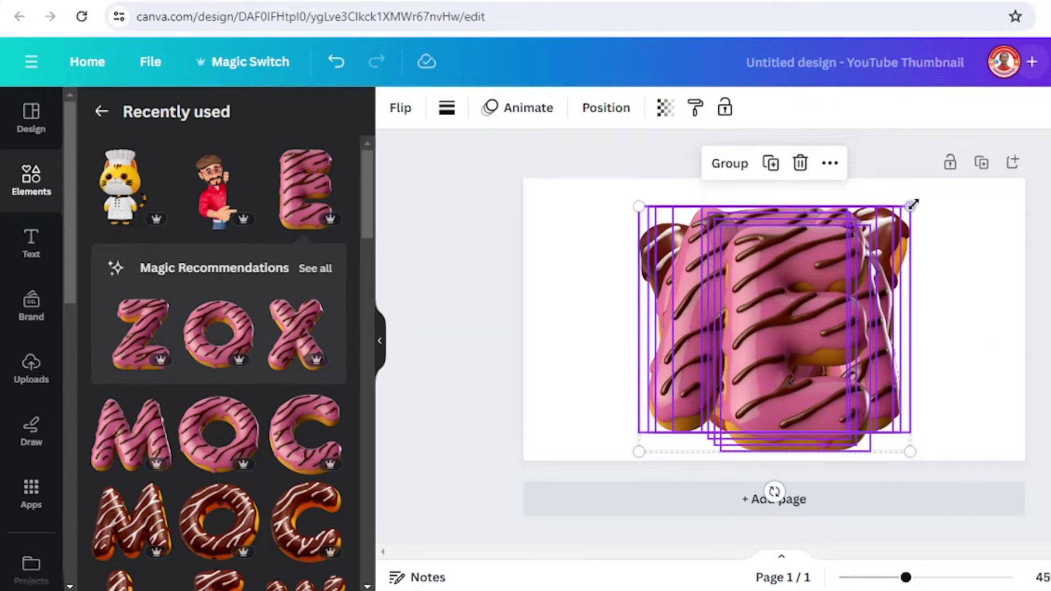
drag(910, 207, 718, 319)
Arrange the E, M, O and C letters in a row toward the page's right side
click(816, 403)
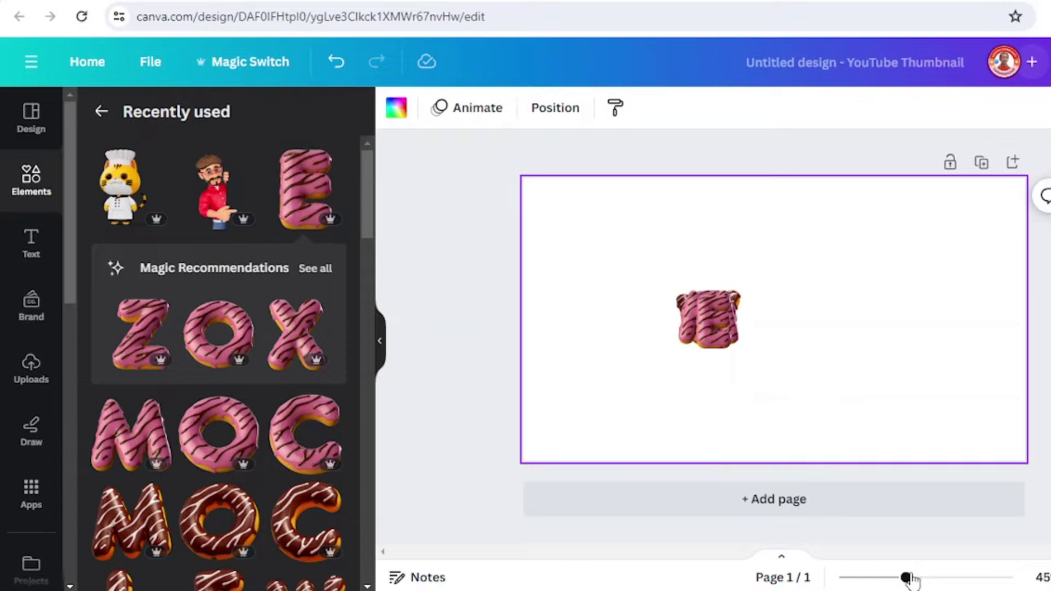
drag(906, 577, 924, 579)
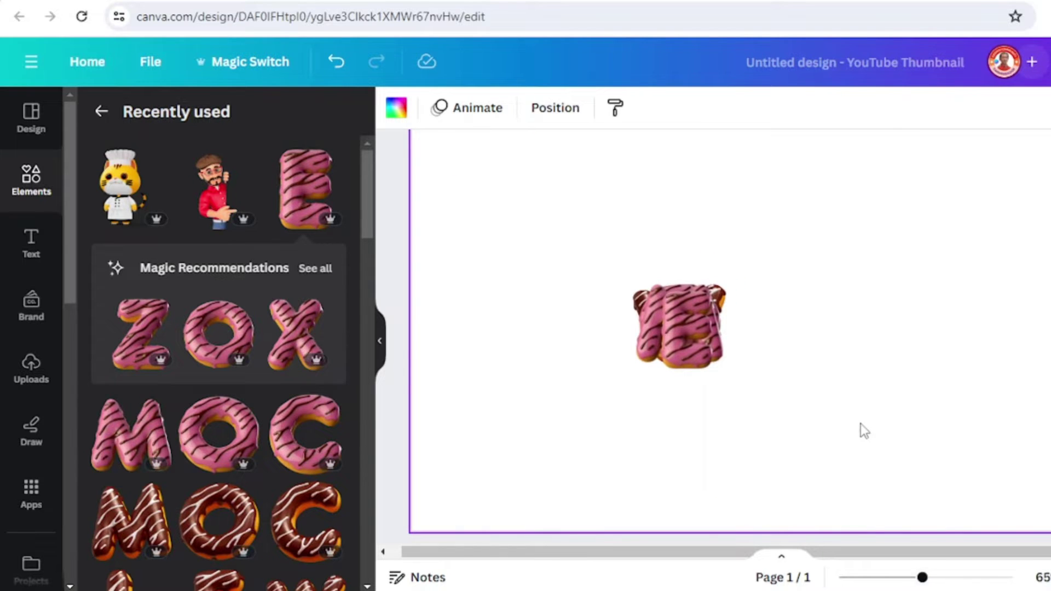
drag(725, 327, 976, 318)
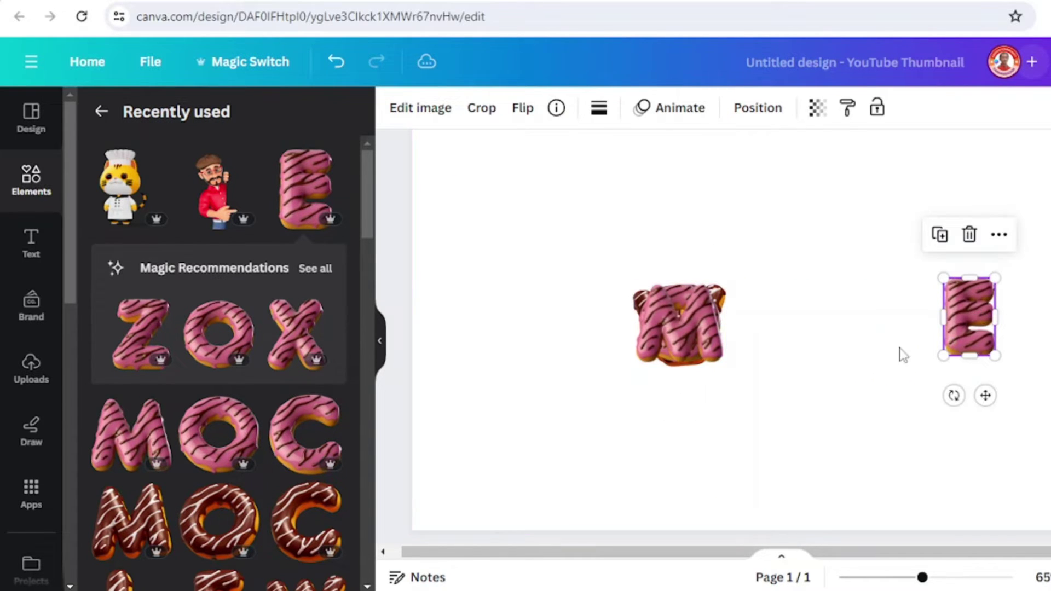
drag(691, 332, 913, 327)
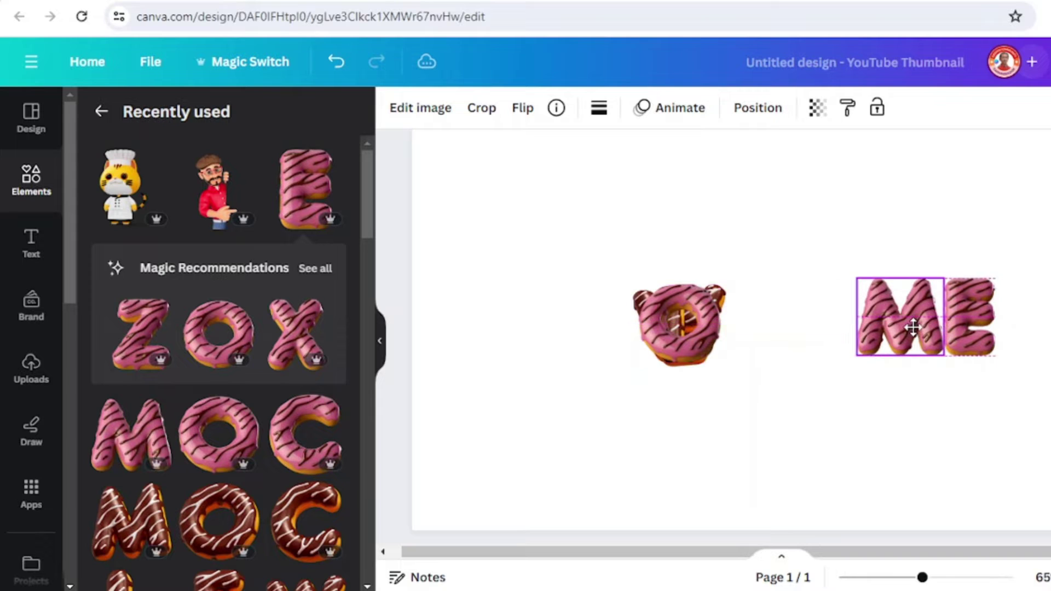
drag(674, 320, 819, 328)
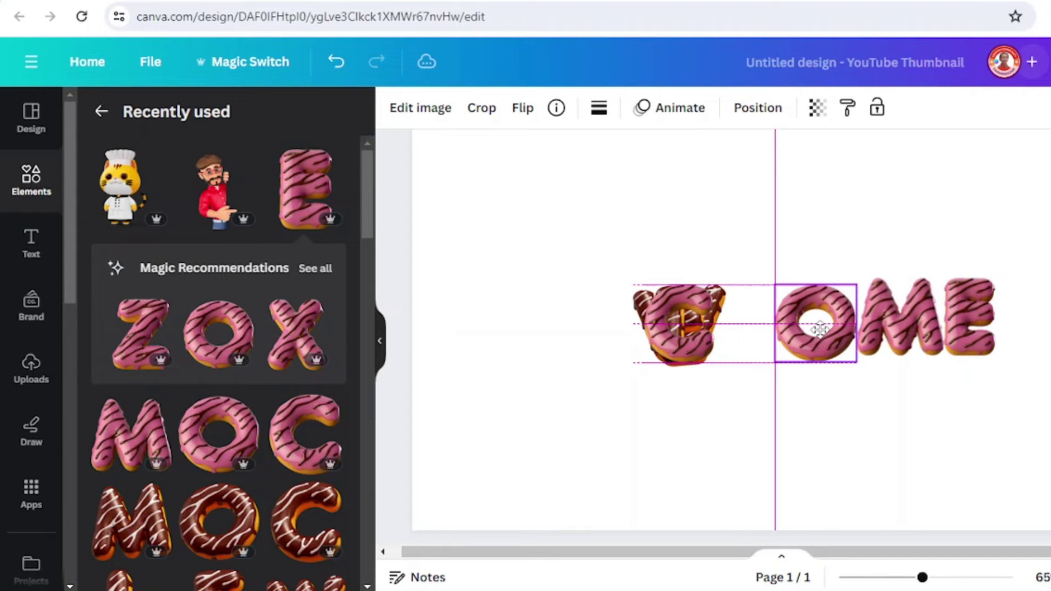
drag(696, 323, 622, 315)
Set the brown E in place and centre the whole WELCOME word on the page
click(685, 329)
scroll(723, 315, up, 5)
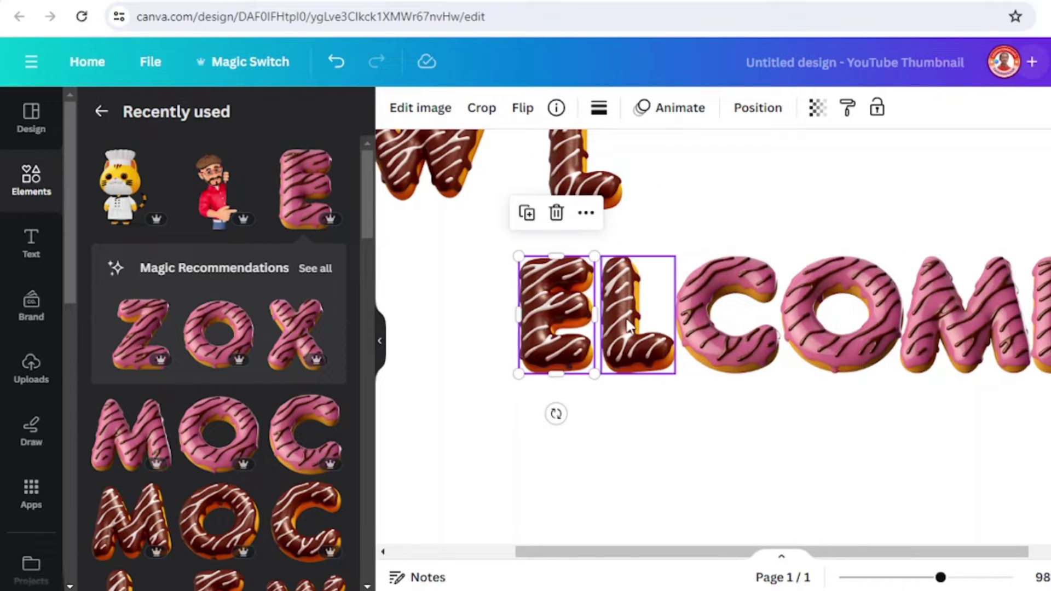
drag(453, 157, 470, 330)
scroll(693, 207, down, 5)
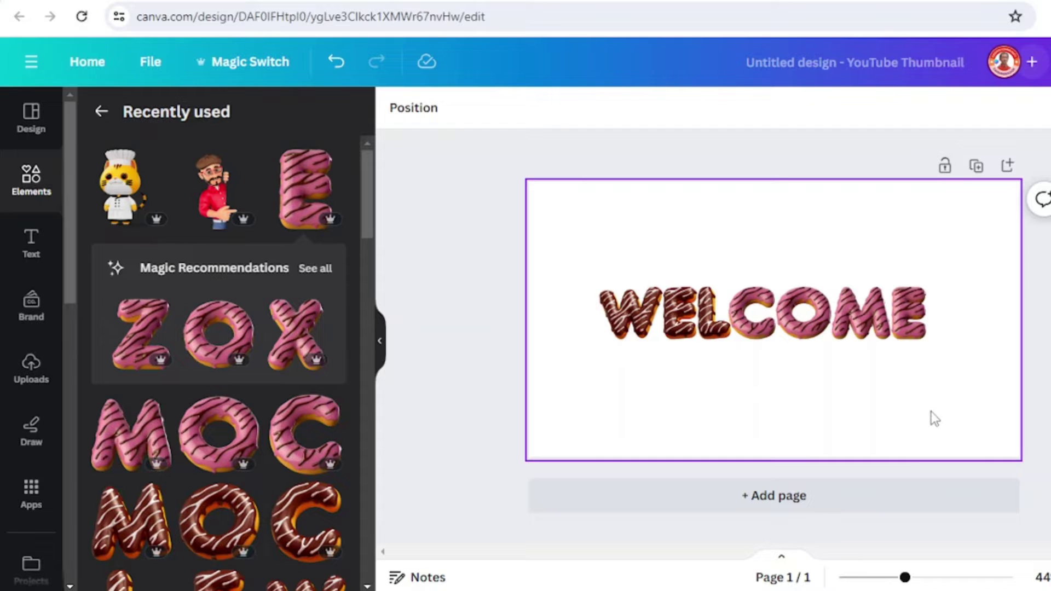
drag(970, 388, 596, 285)
drag(758, 325, 769, 359)
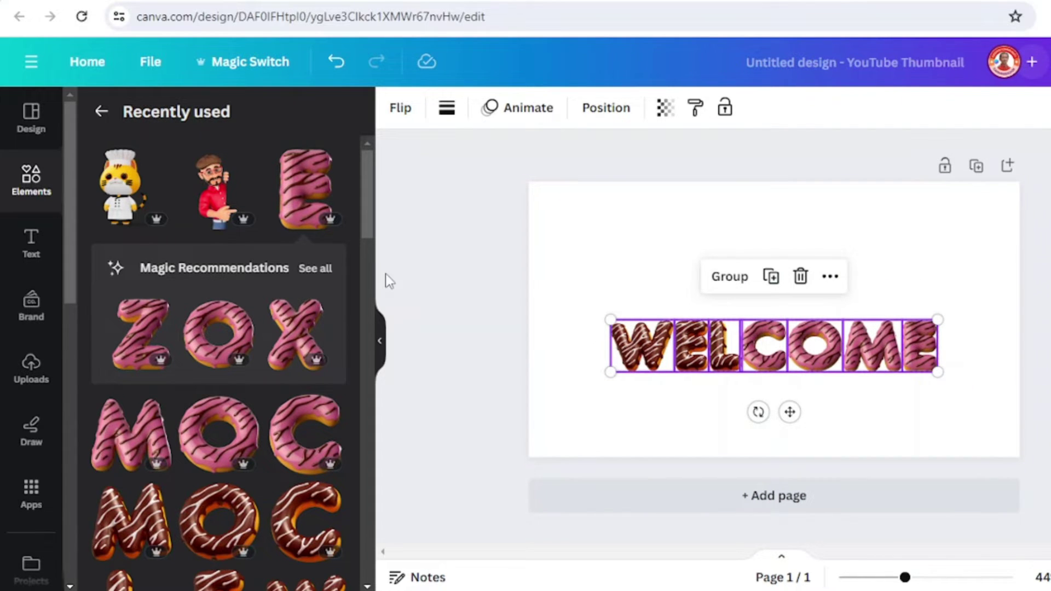
Add the cat chef sticker, shrink it, and place it over the CO letters
click(155, 164)
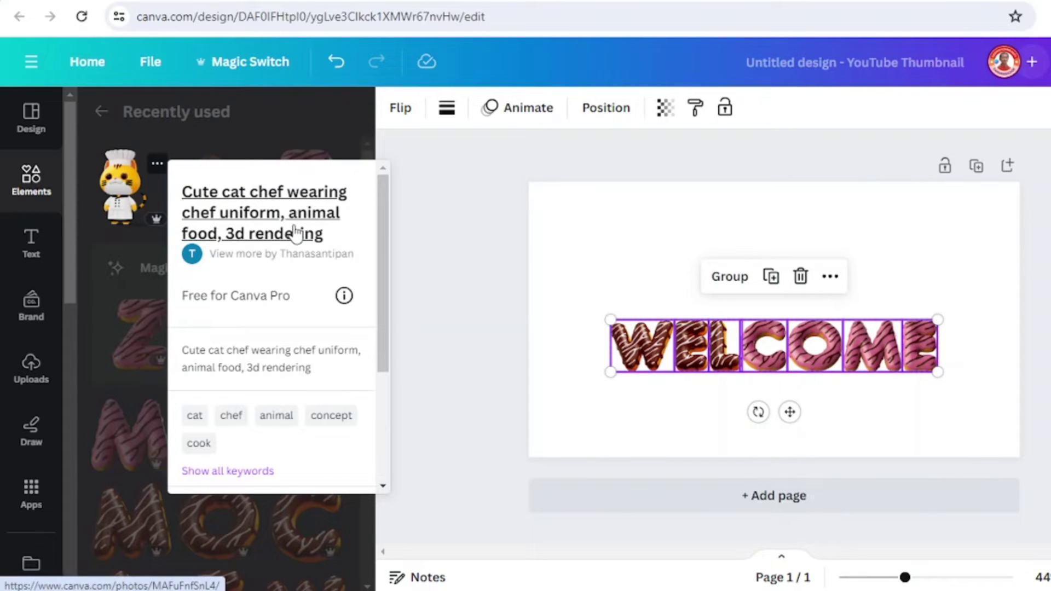
click(120, 189)
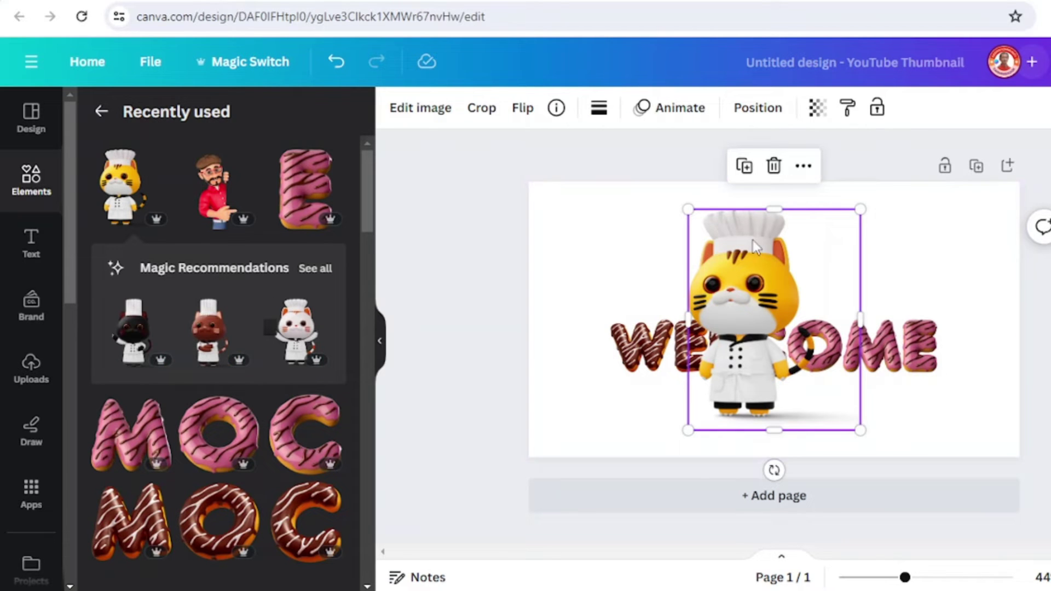
drag(861, 209, 774, 320)
drag(725, 386, 792, 332)
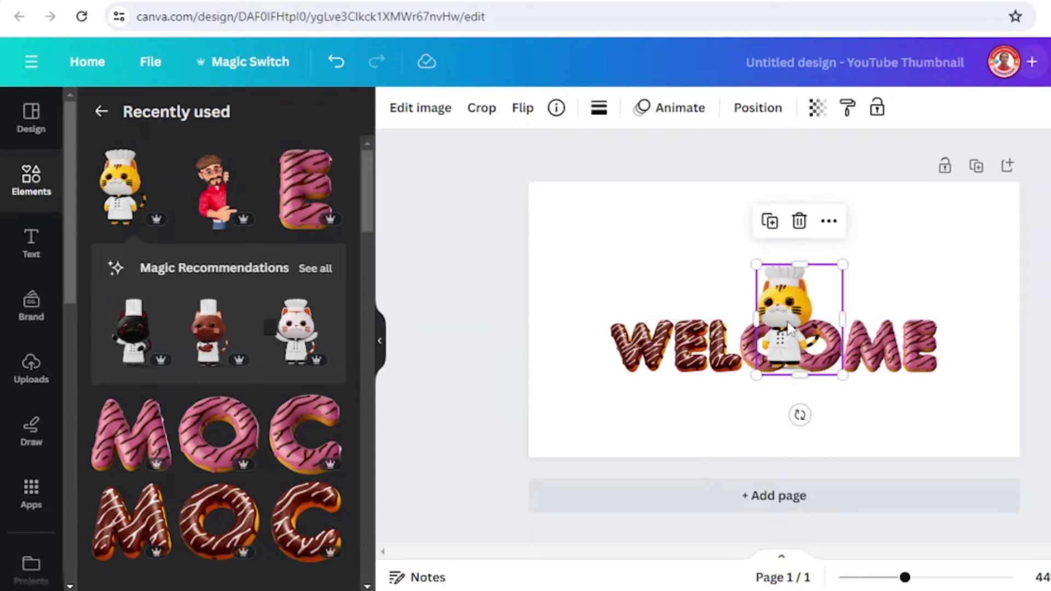
Send the cat behind the letters and raise it slightly so it peeks above
right_click(792, 297)
mouse_move(850, 296)
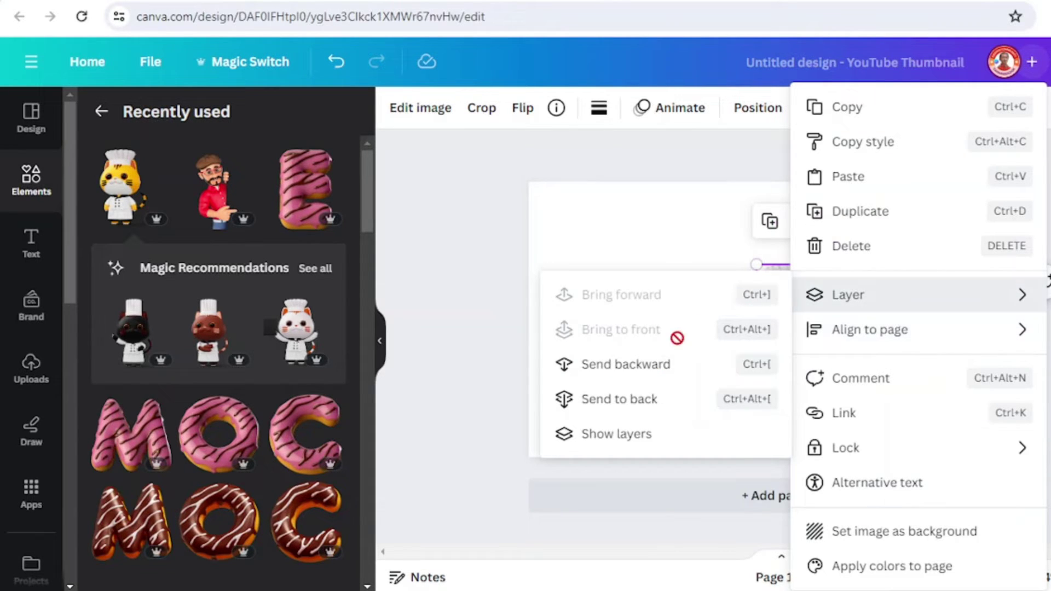
click(654, 411)
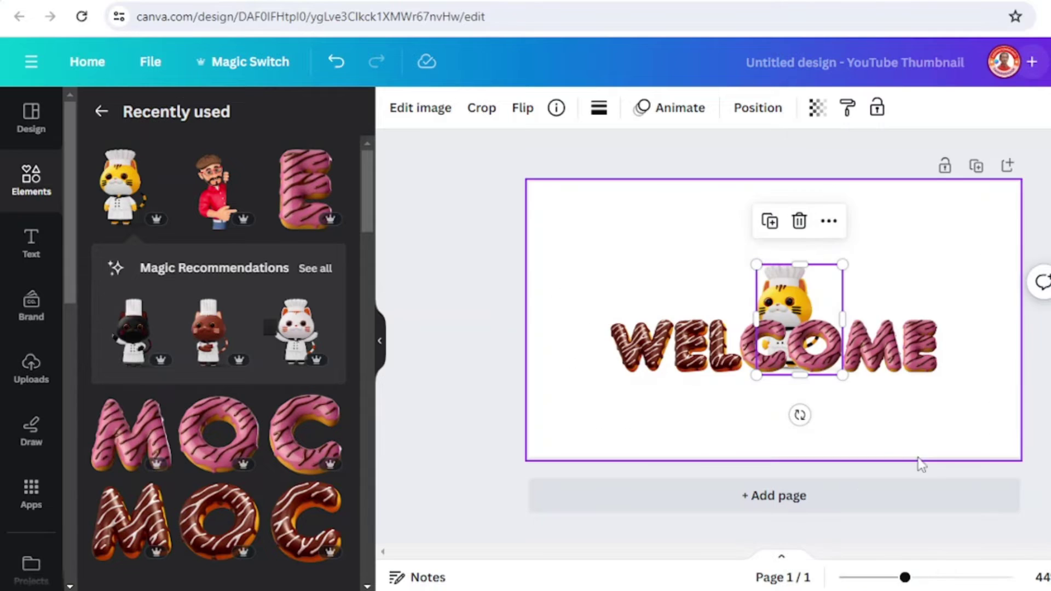
drag(820, 301, 818, 282)
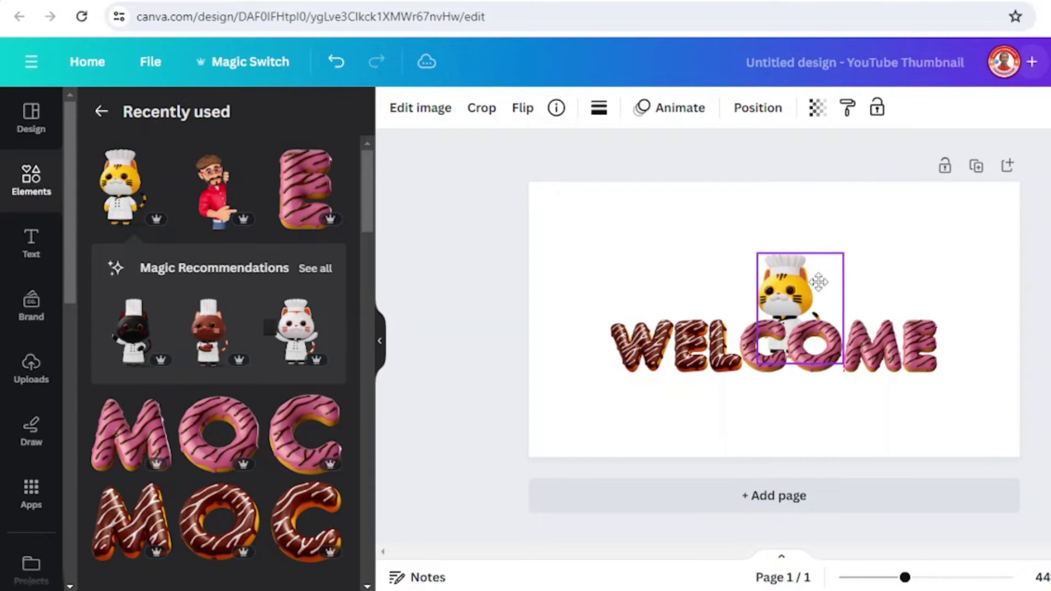
Select the cat and all letters, rotate them to about -35°, and re-centre them
click(897, 422)
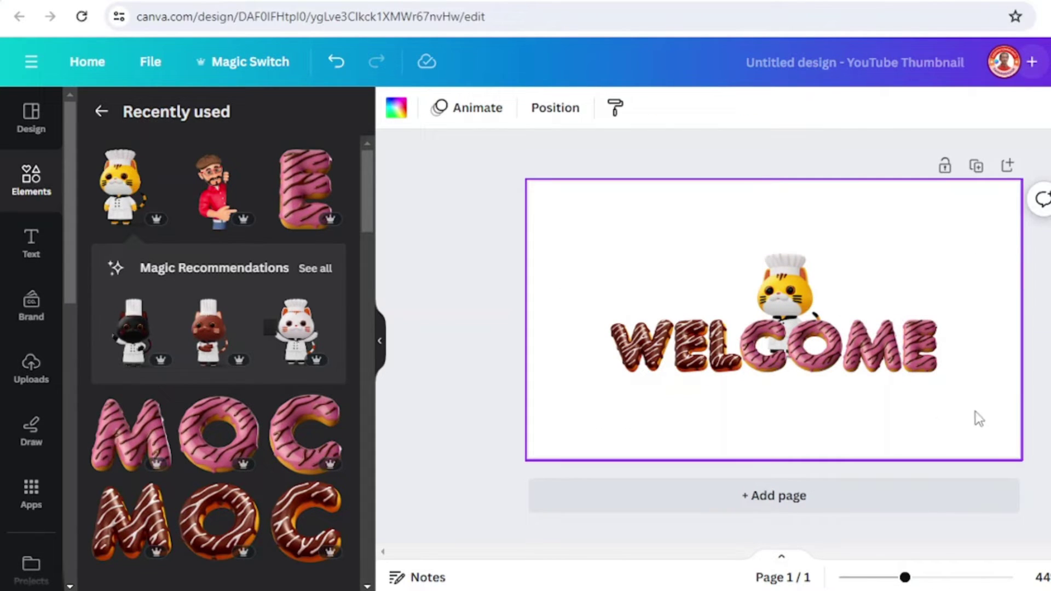
drag(980, 416, 551, 211)
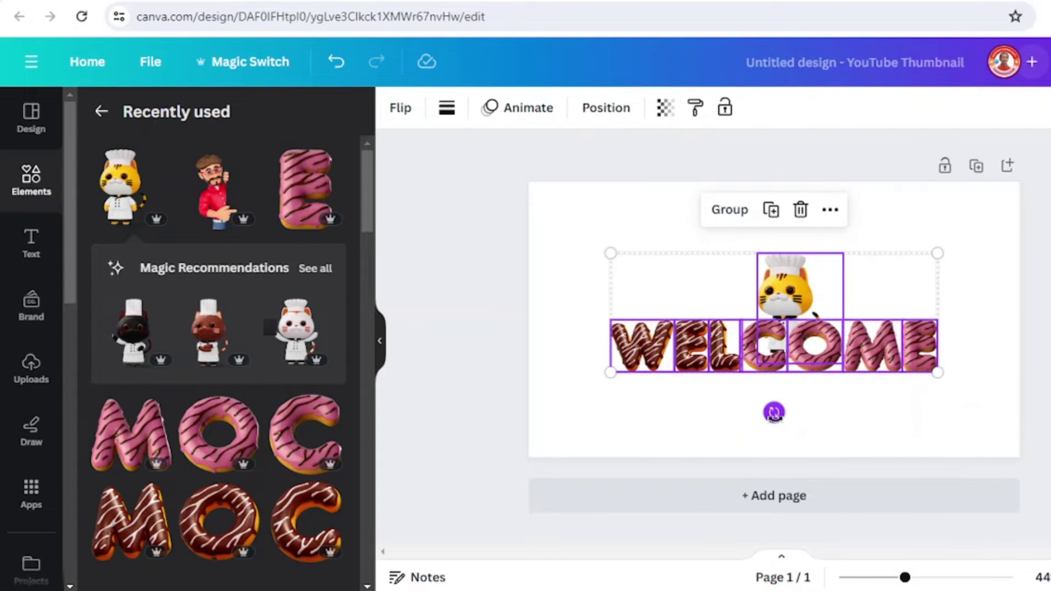
drag(774, 413, 874, 416)
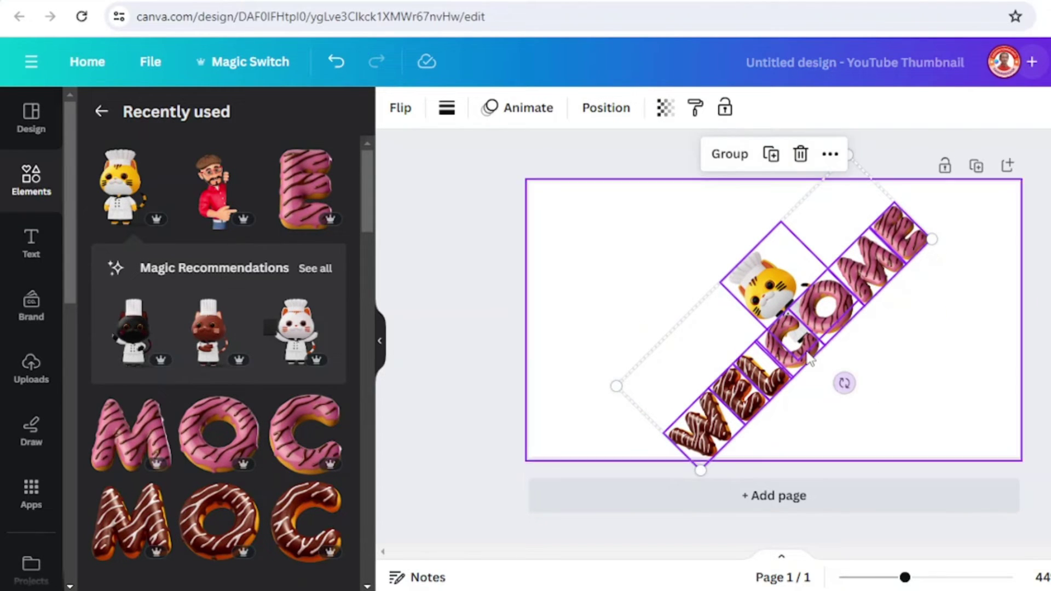
drag(811, 359, 805, 336)
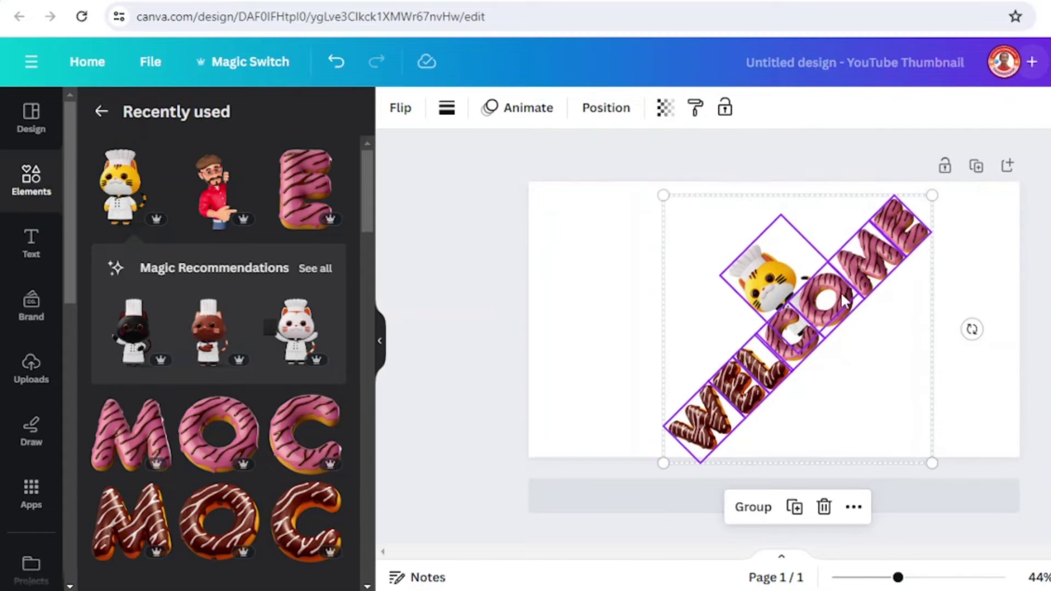
Download just the selected WELCOME group as a PNG with transparent background
right_click(843, 300)
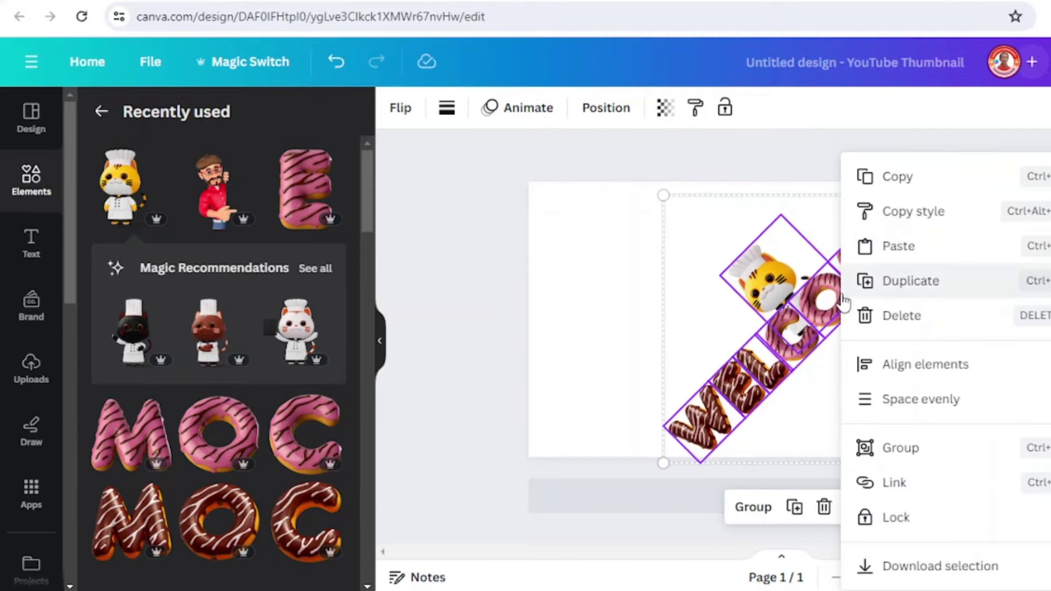
click(968, 570)
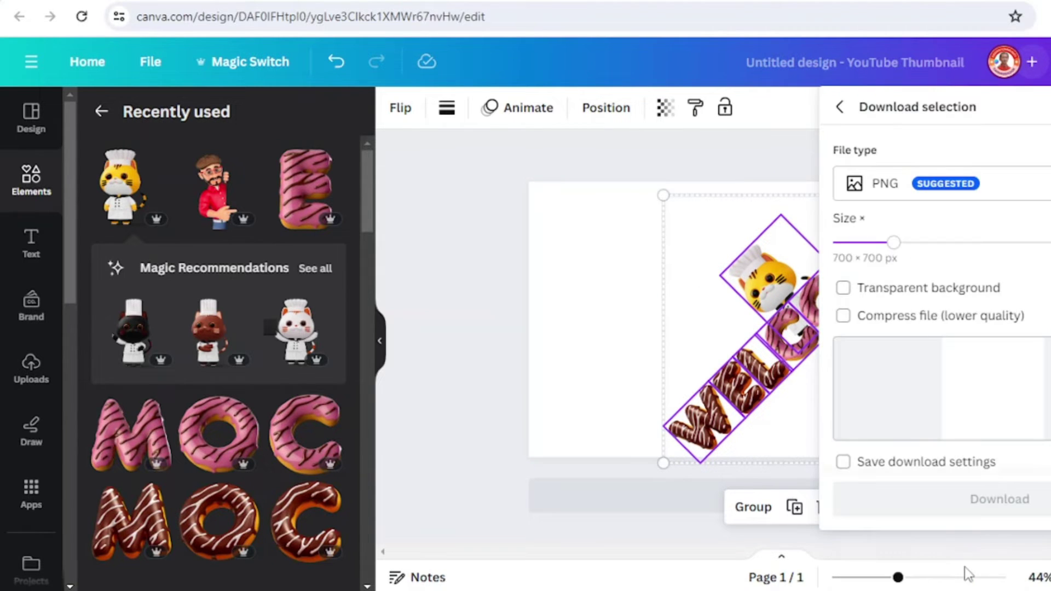
click(844, 290)
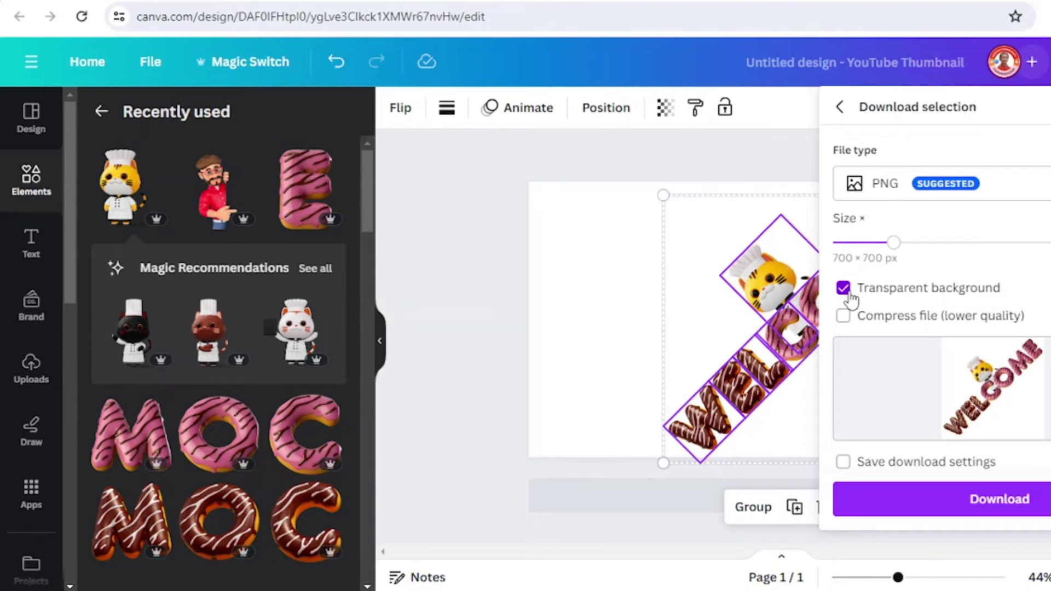
click(1027, 506)
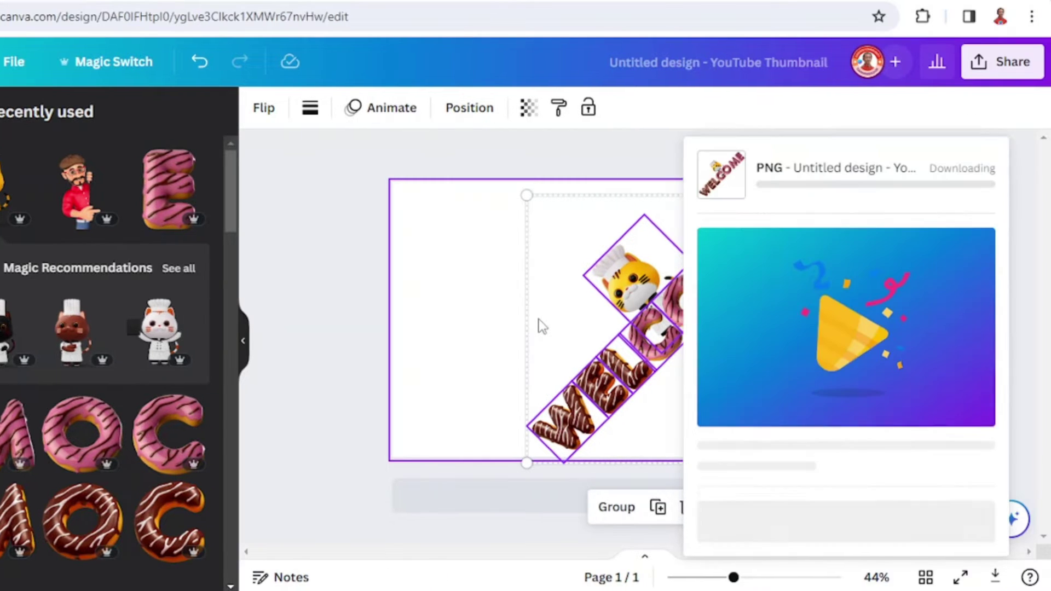
click(496, 361)
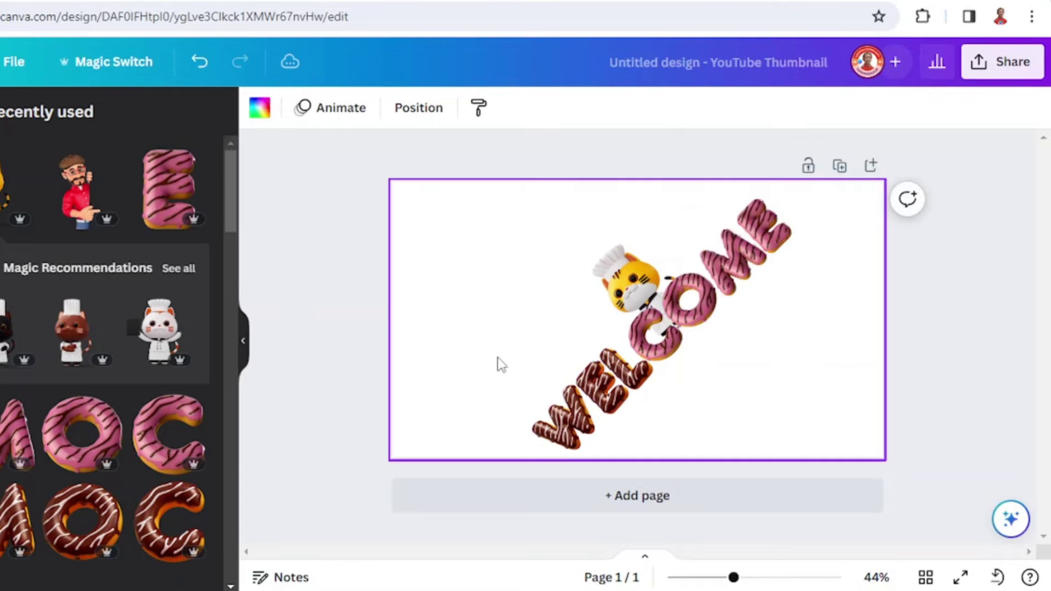
Add Page 2, drop the downloaded WELCOME PNG onto it, enlarge it, and rotate it level
click(605, 504)
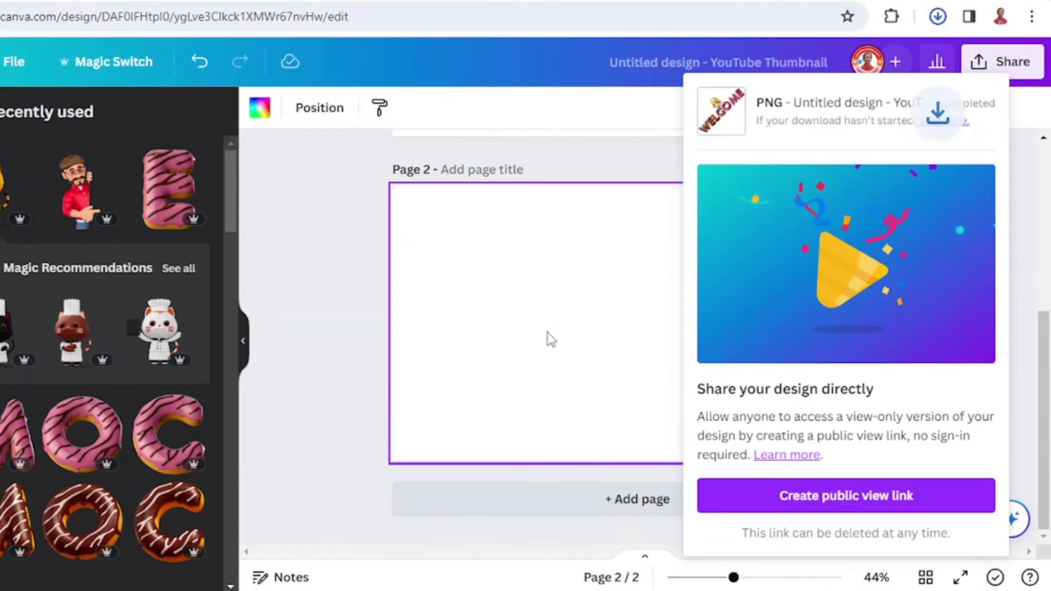
drag(805, 85, 607, 312)
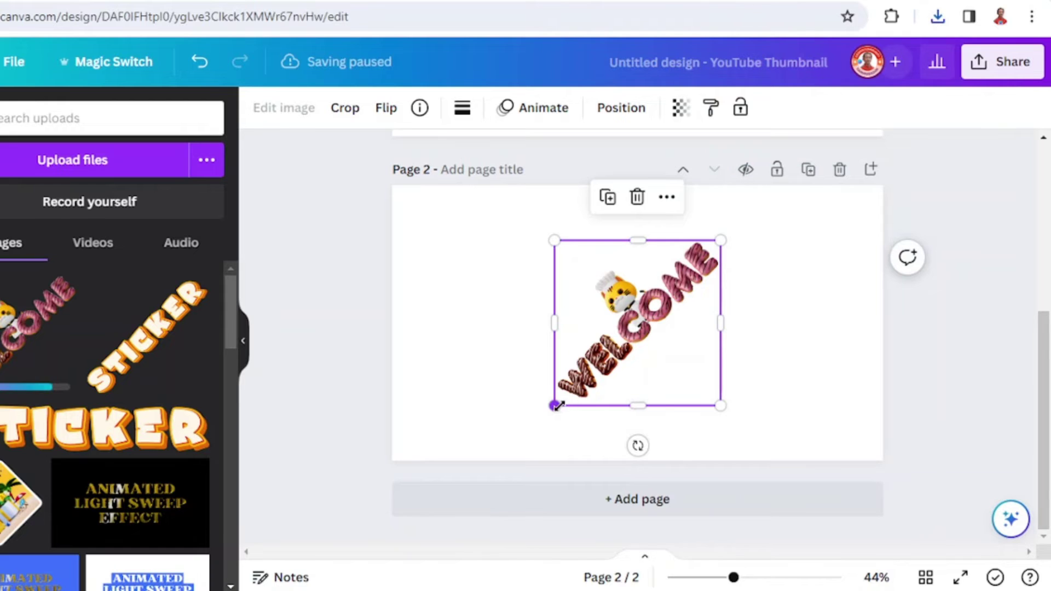
drag(554, 406, 512, 443)
drag(721, 239, 765, 229)
drag(767, 486, 688, 413)
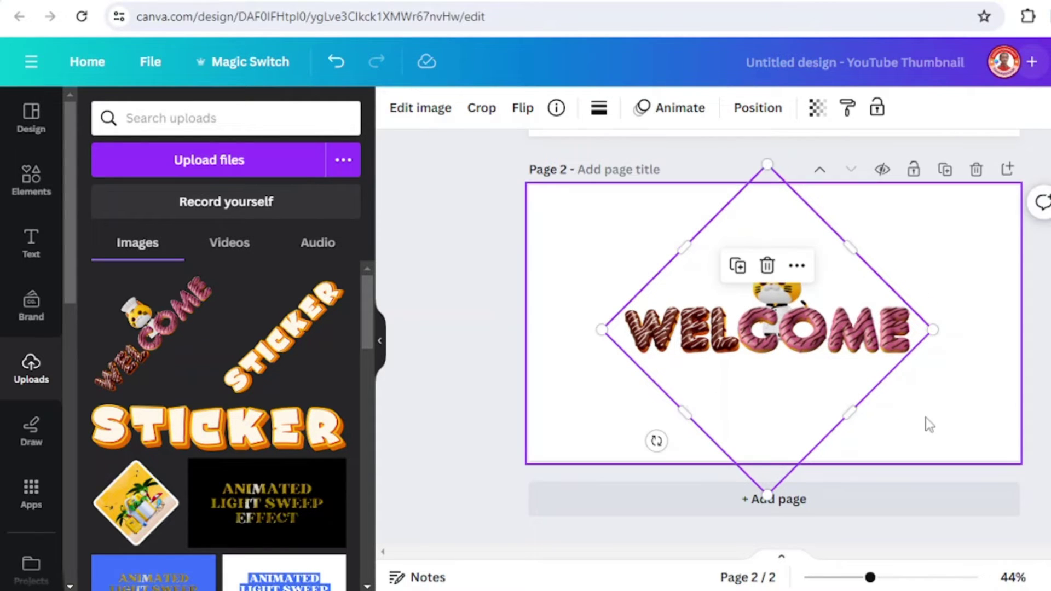
Stretch the WELCOME image larger and make the Page 2 background grey
drag(933, 331, 968, 333)
click(603, 210)
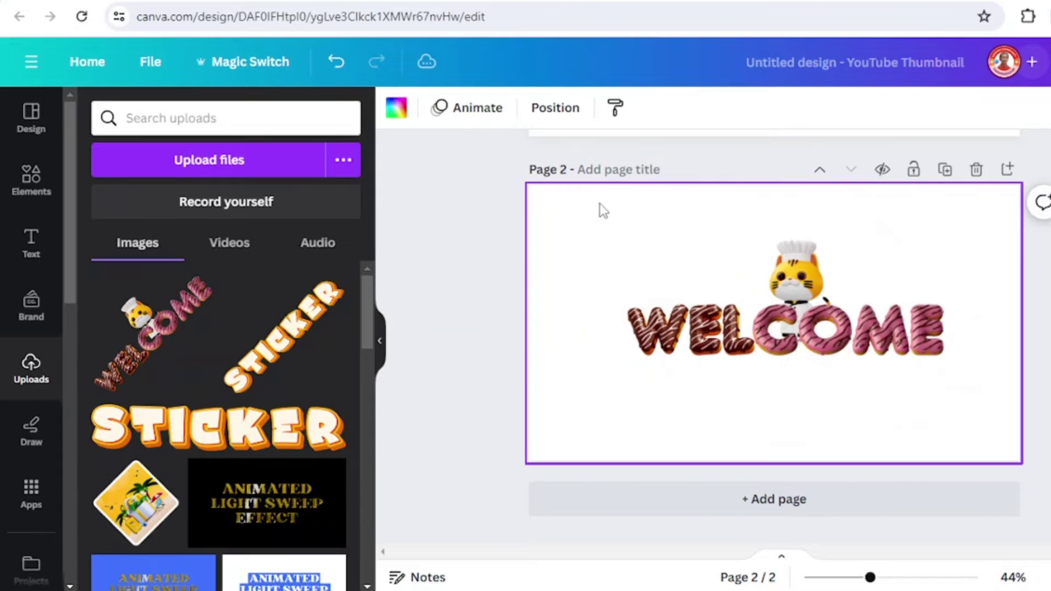
click(397, 108)
scroll(214, 427, down, 1)
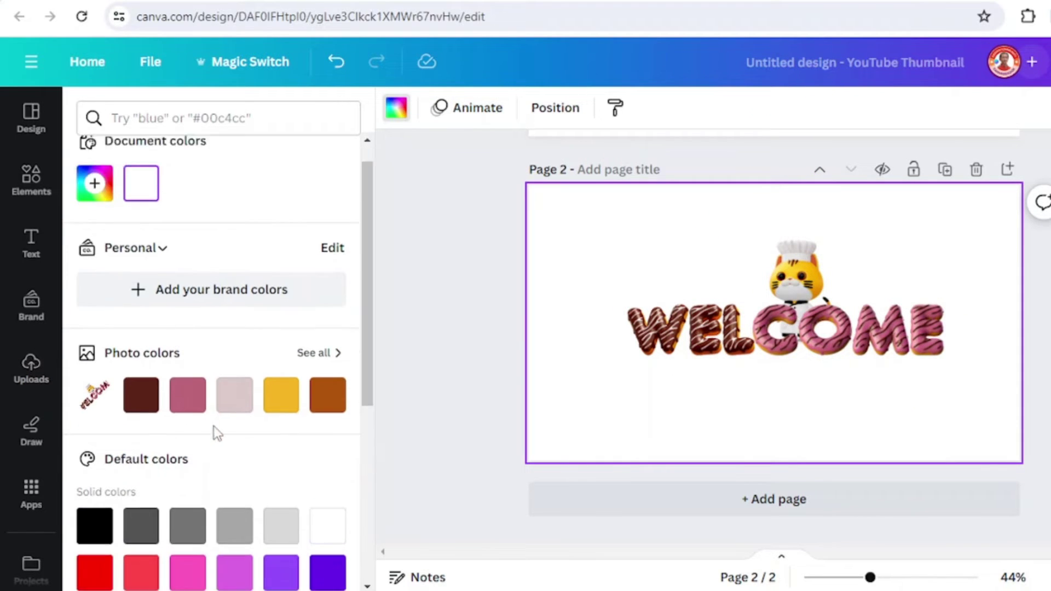
scroll(214, 426, down, 2)
click(187, 469)
Switch the WELCOME image back to the old photo editor and show its effects
click(777, 328)
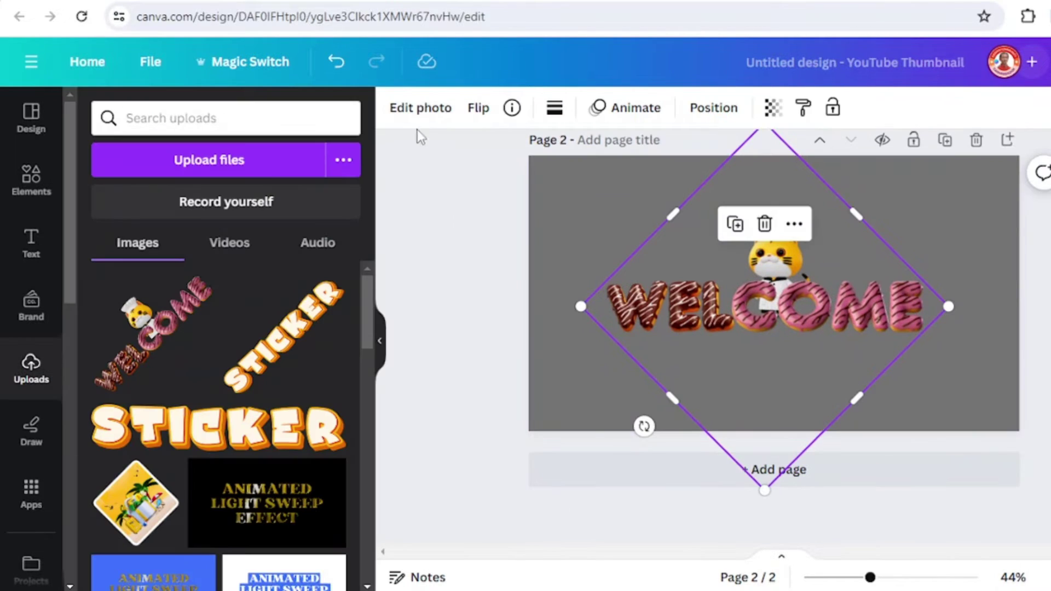
click(423, 108)
scroll(225, 298, down, 5)
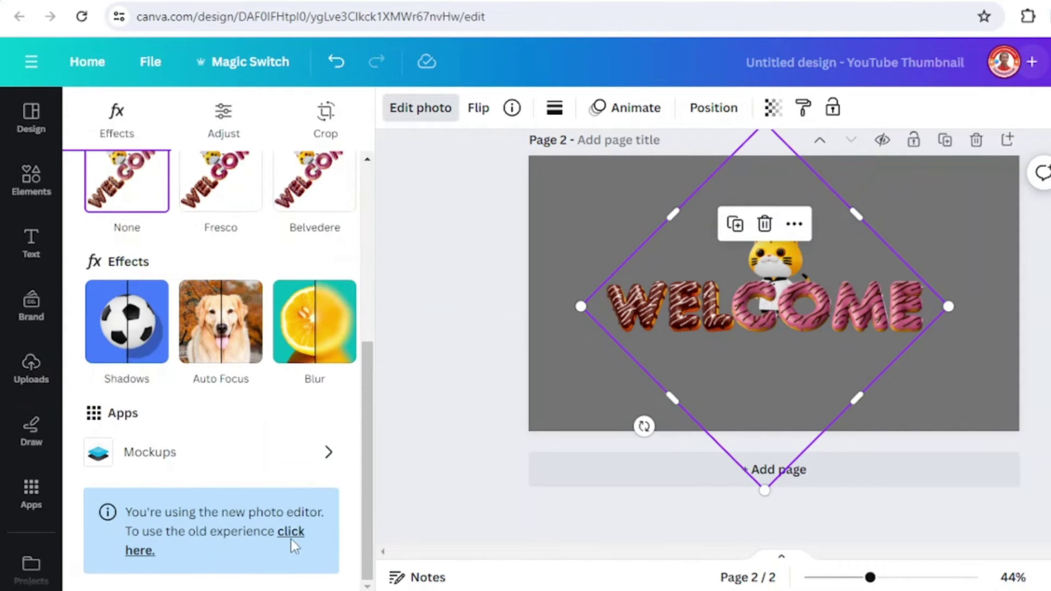
click(291, 534)
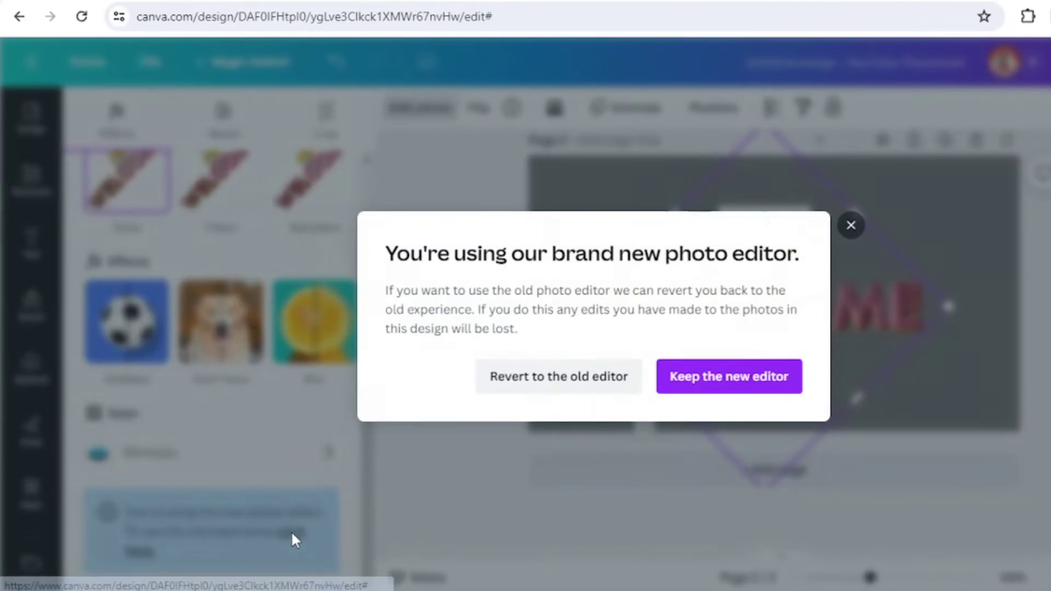
click(558, 382)
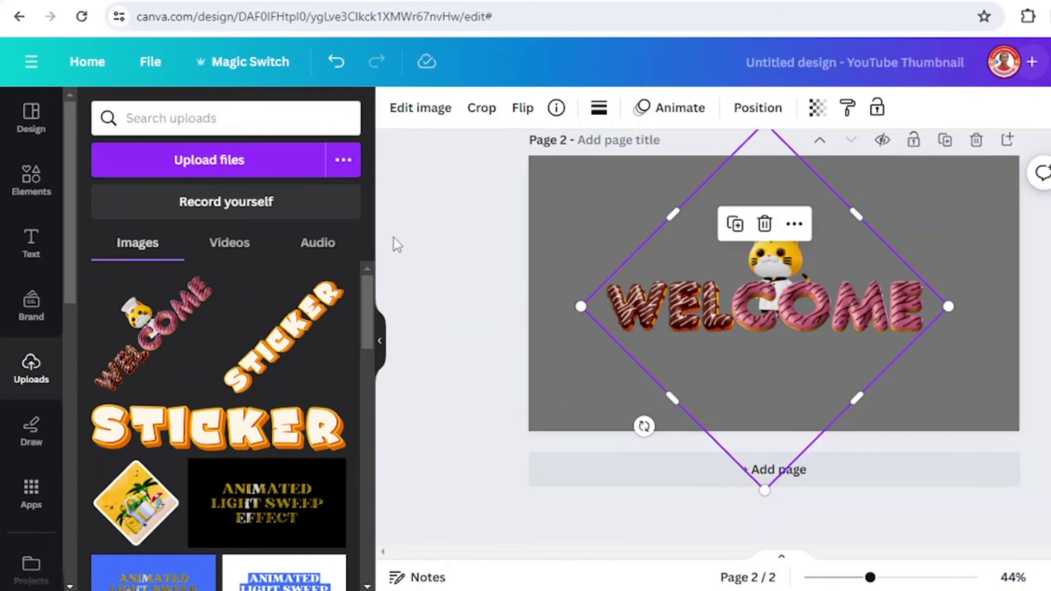
click(418, 109)
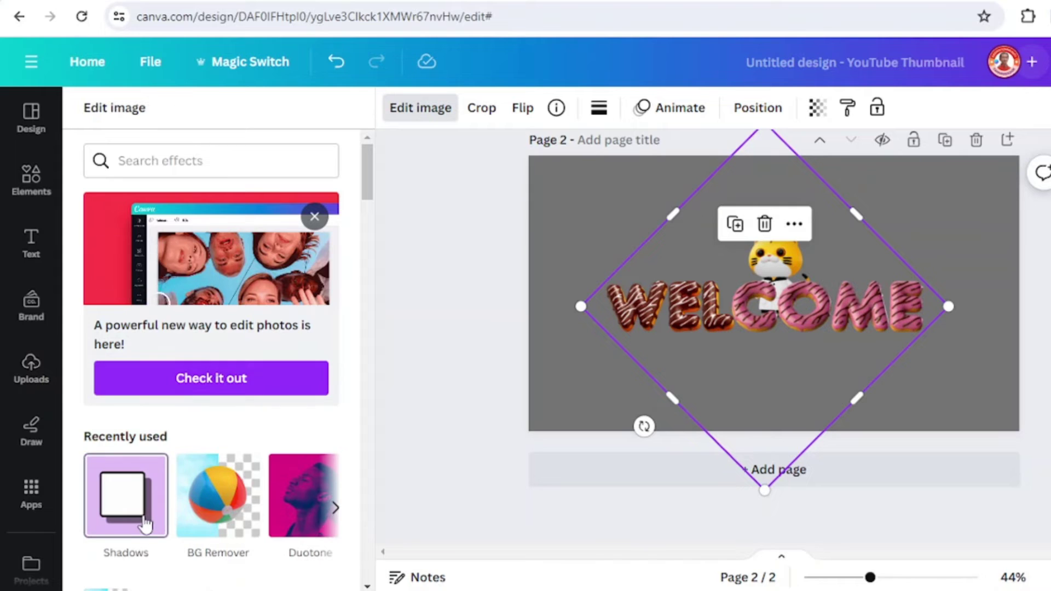
Apply a white Glow with transparency 100, blur 0, size 15, then shrink the sticker slightly
click(136, 513)
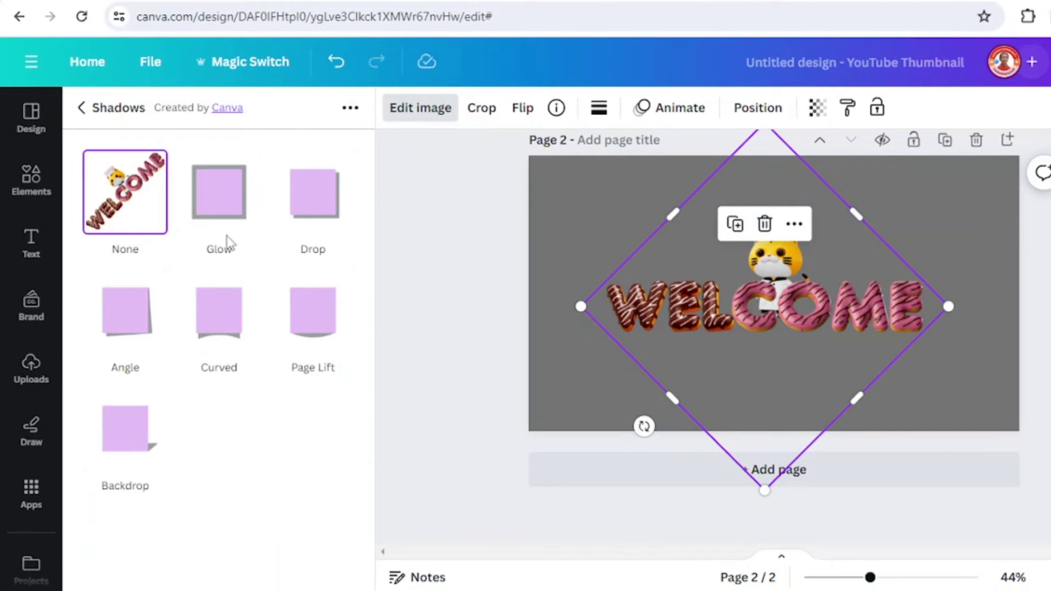
click(222, 205)
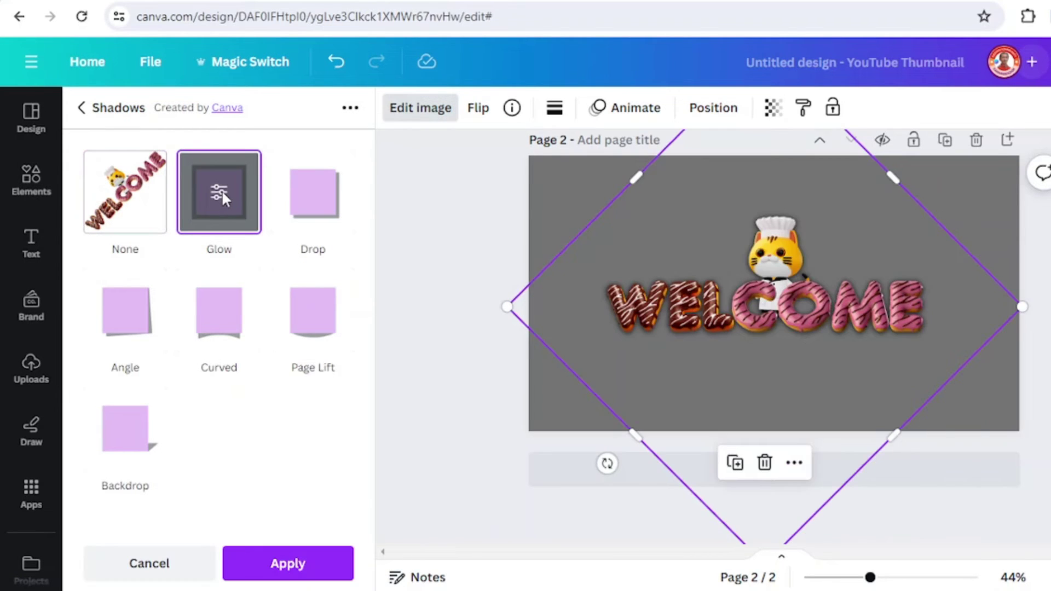
click(222, 191)
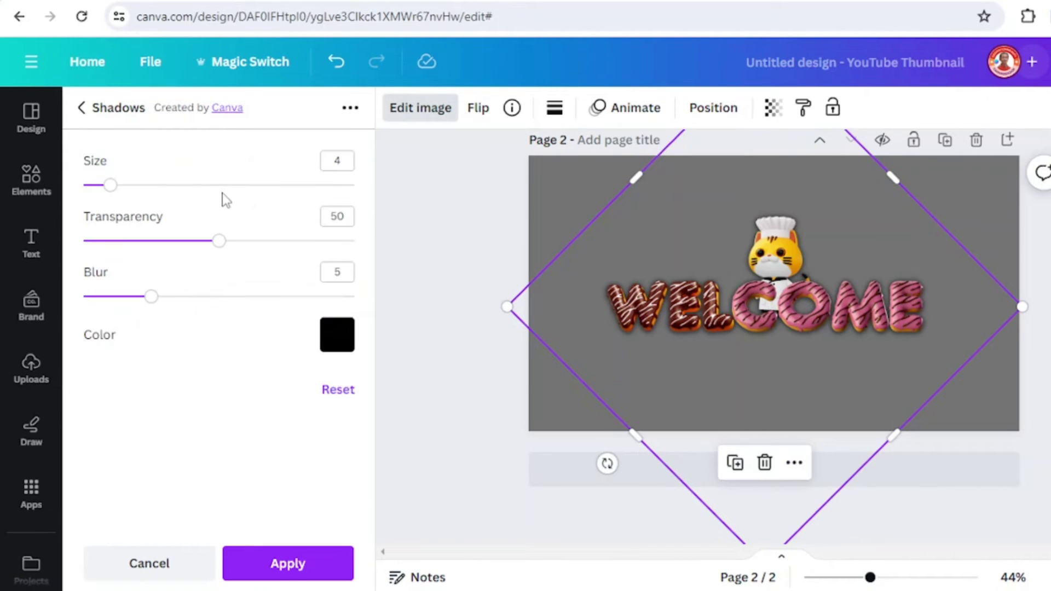
click(344, 349)
click(552, 313)
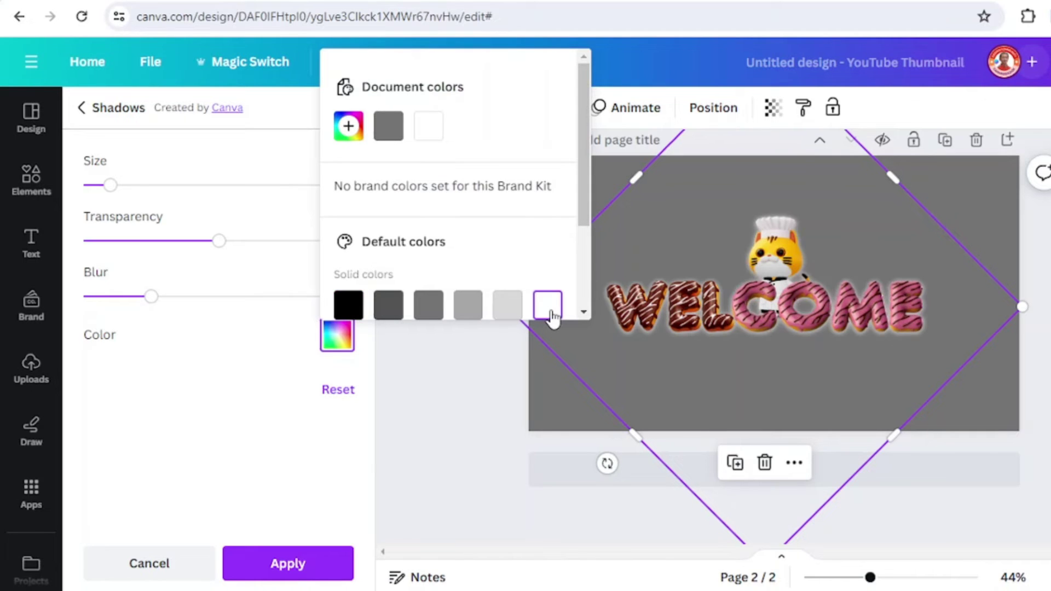
drag(222, 246, 375, 249)
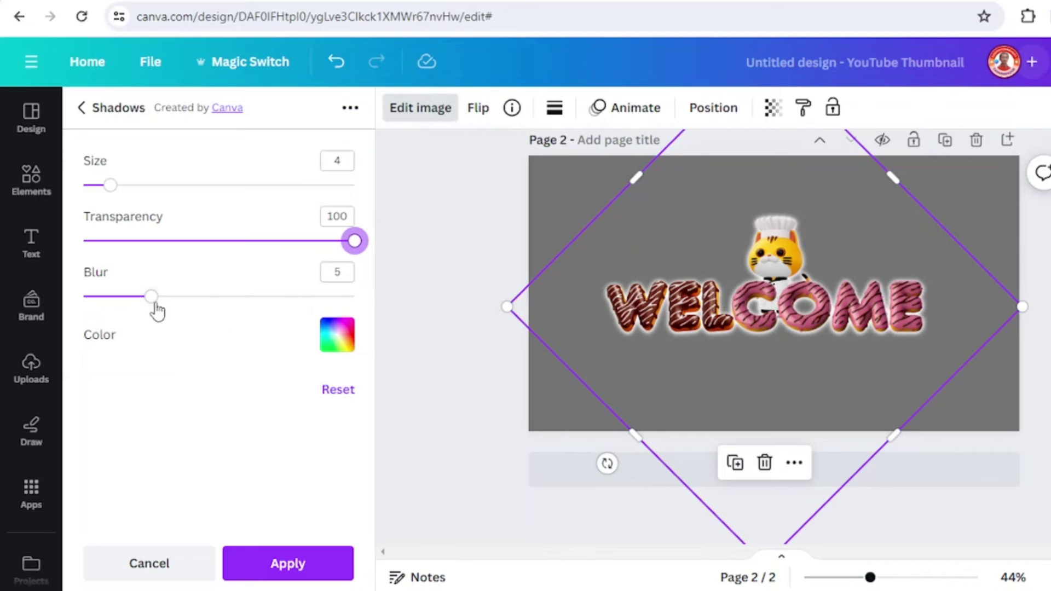
drag(151, 304, 48, 305)
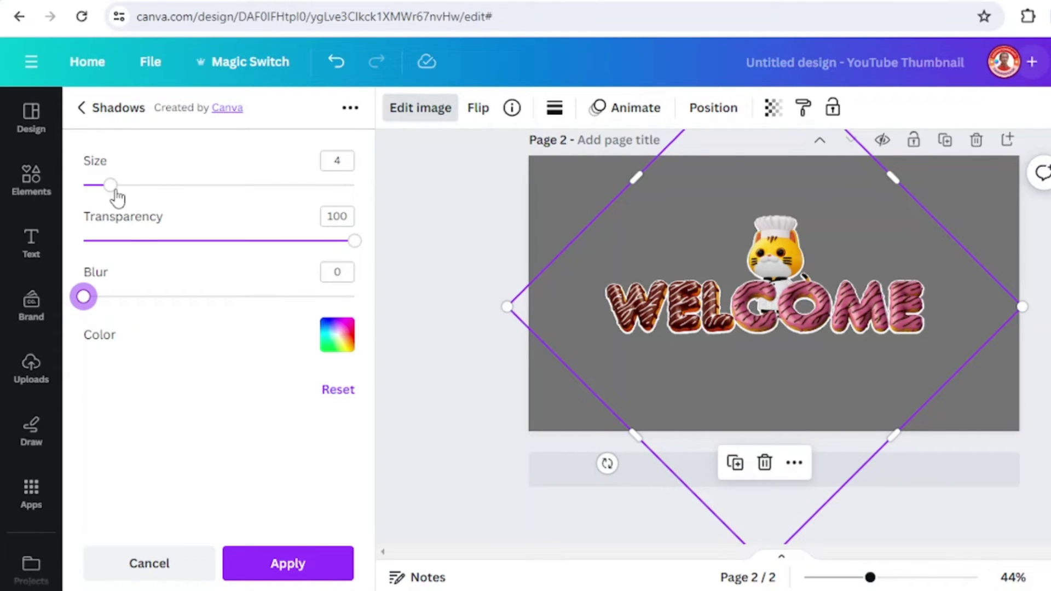
drag(112, 186, 173, 201)
drag(172, 192, 186, 198)
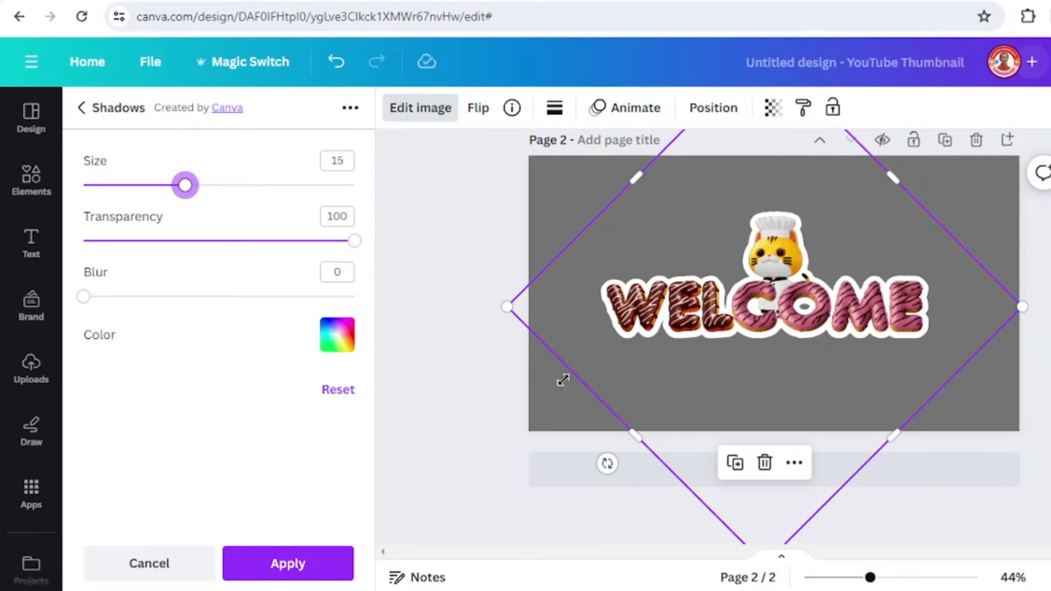
click(312, 565)
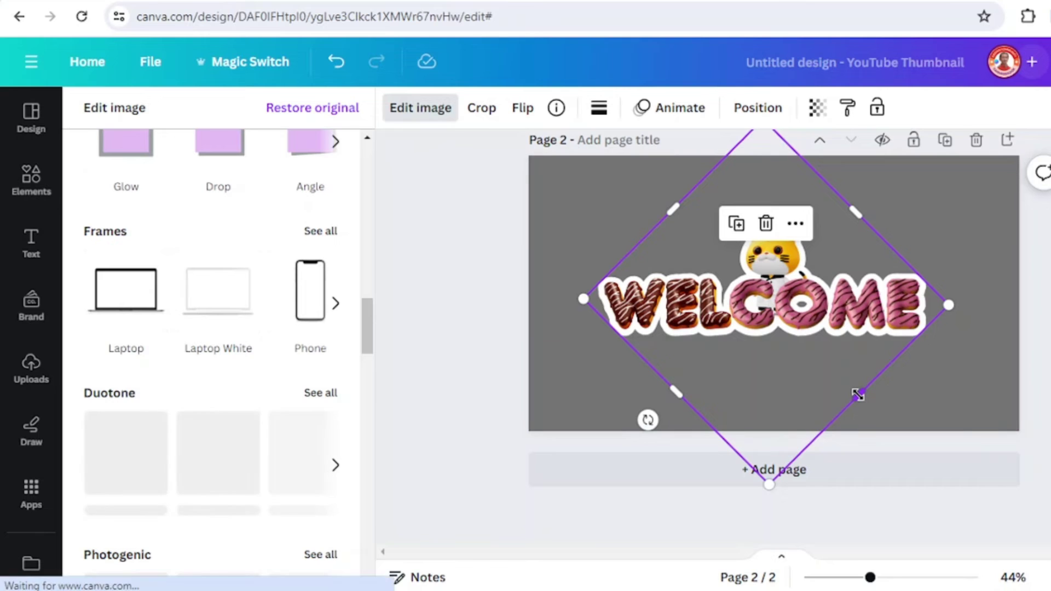
drag(855, 394, 846, 387)
Search elements for 'paper curl' and show all matching graphics
click(31, 178)
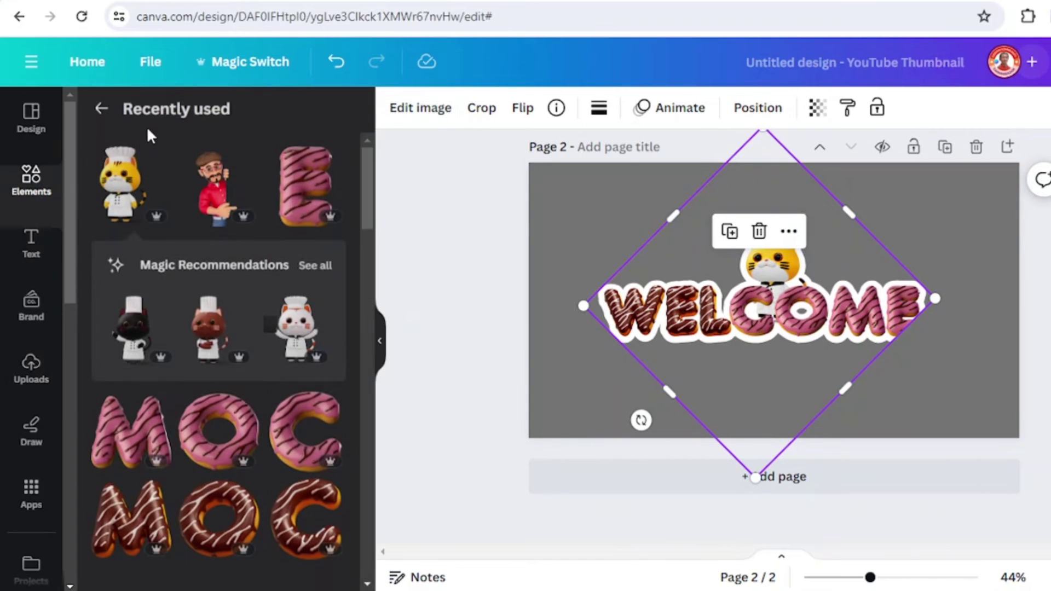
click(98, 110)
click(137, 116)
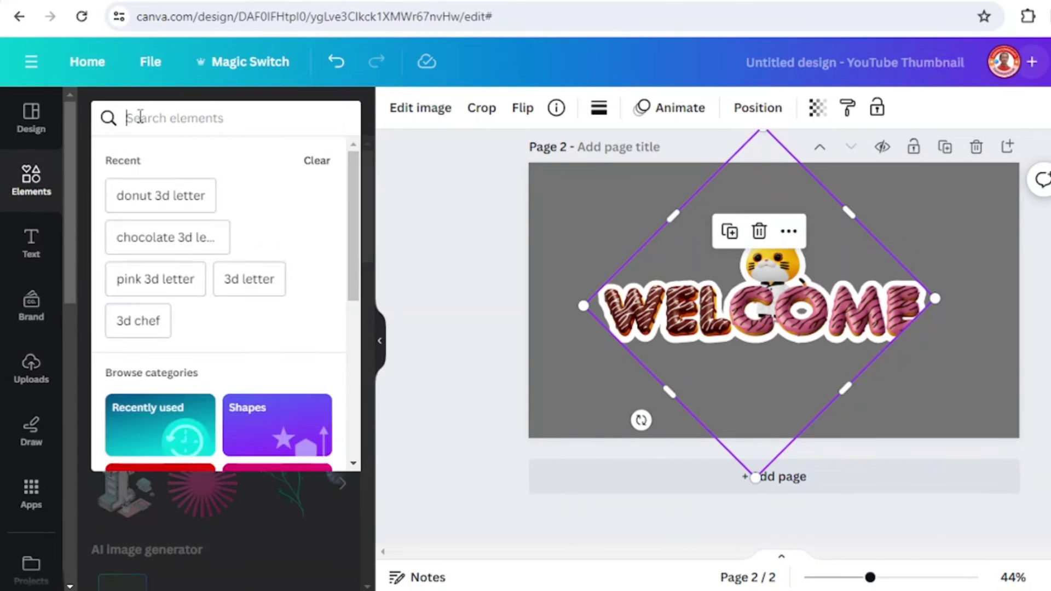
text(paper curl)
key(Return)
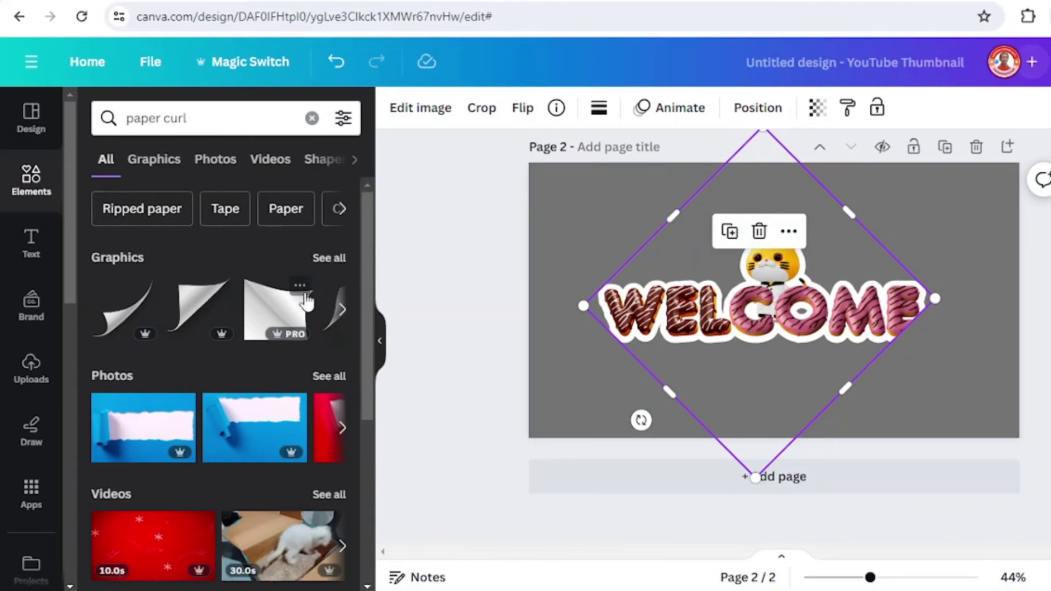
click(328, 258)
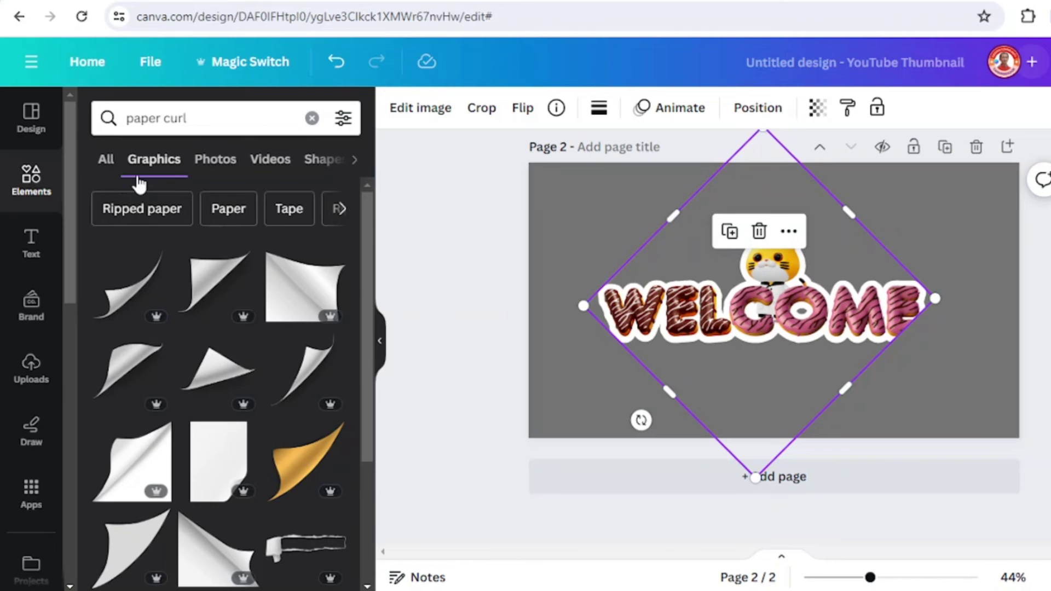
scroll(144, 469, down, 2)
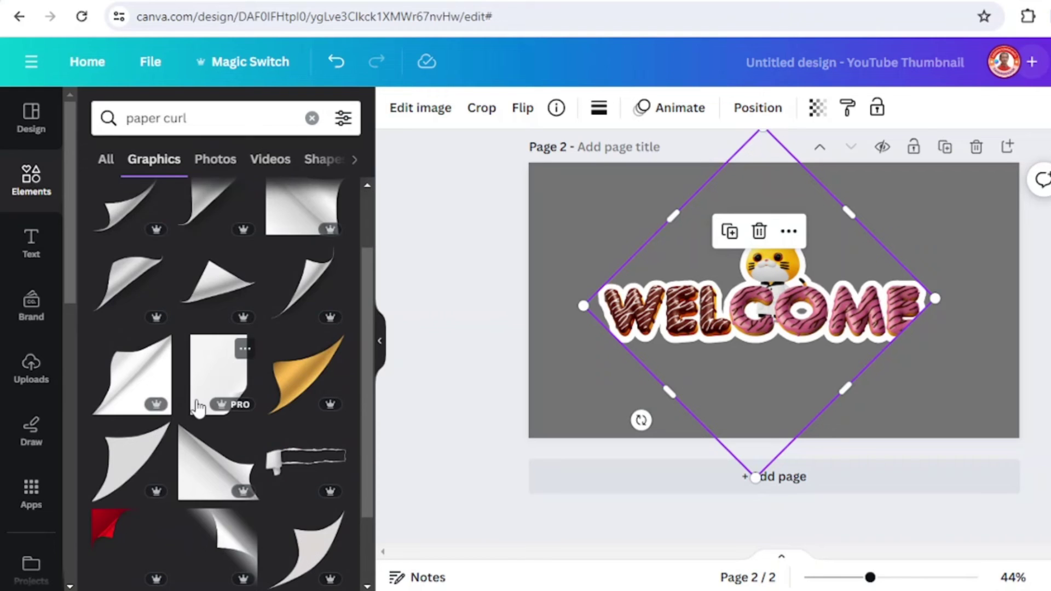
Add a paper curl, place it on the final E's lower corner, and resize it to about 90 × 91
click(139, 467)
drag(776, 325, 913, 327)
drag(1002, 255, 929, 335)
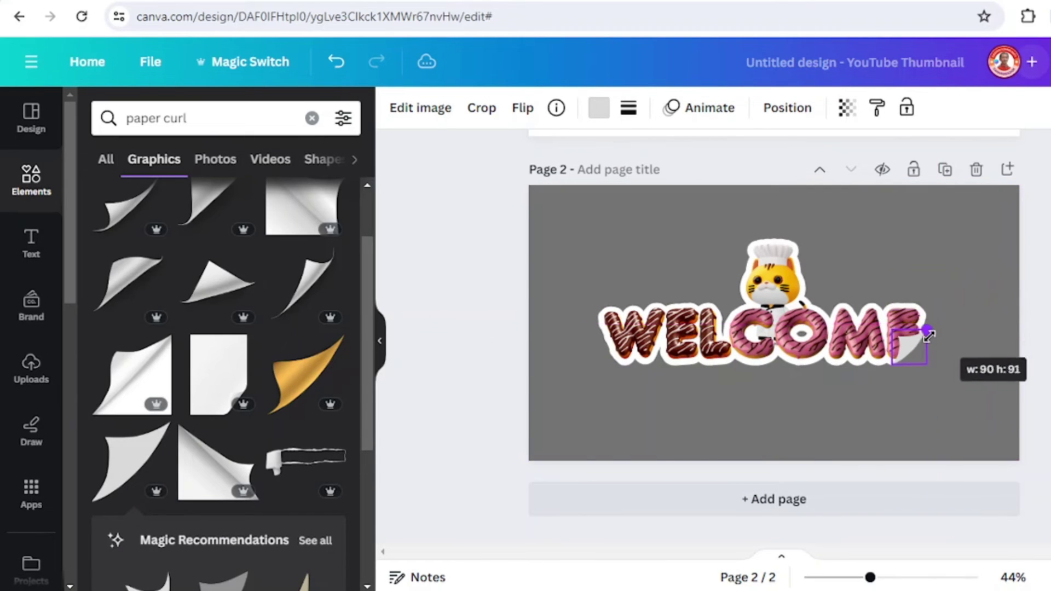
scroll(929, 336, up, 5)
click(965, 444)
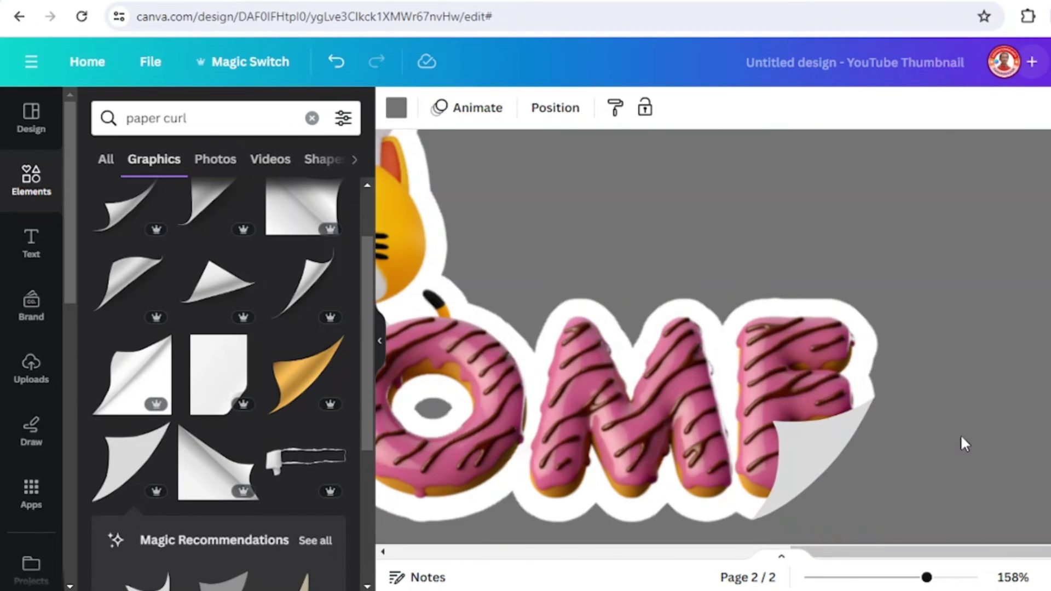
click(953, 577)
scroll(1021, 455, down, 3)
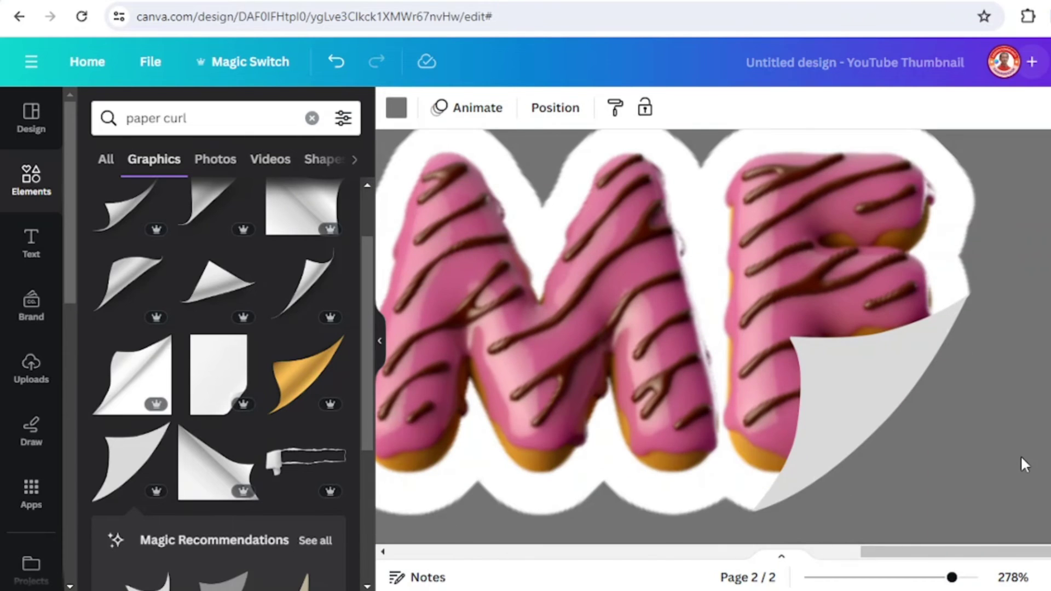
click(930, 449)
click(903, 578)
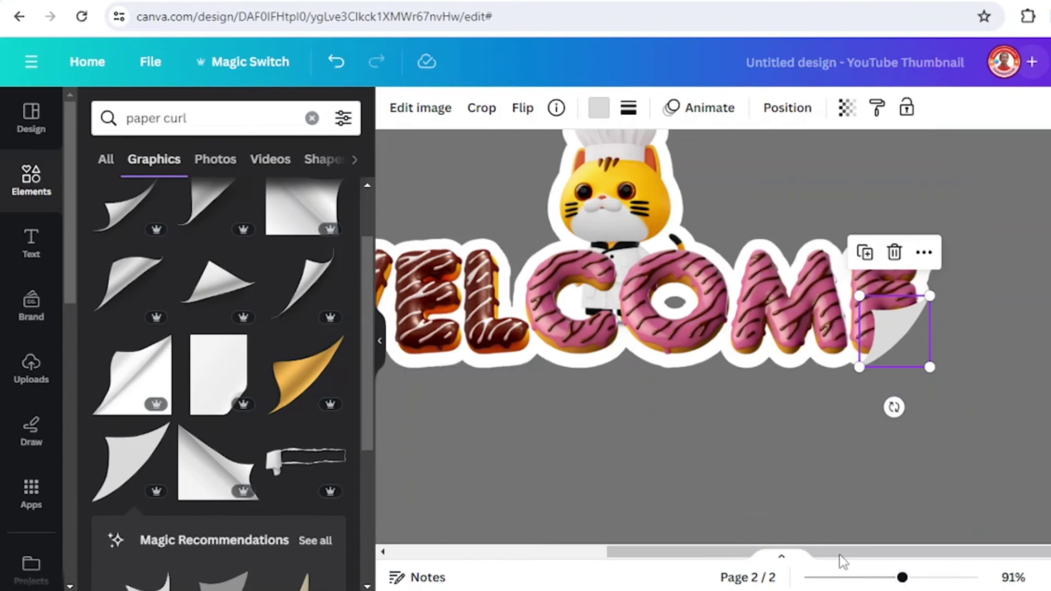
click(875, 578)
click(708, 323)
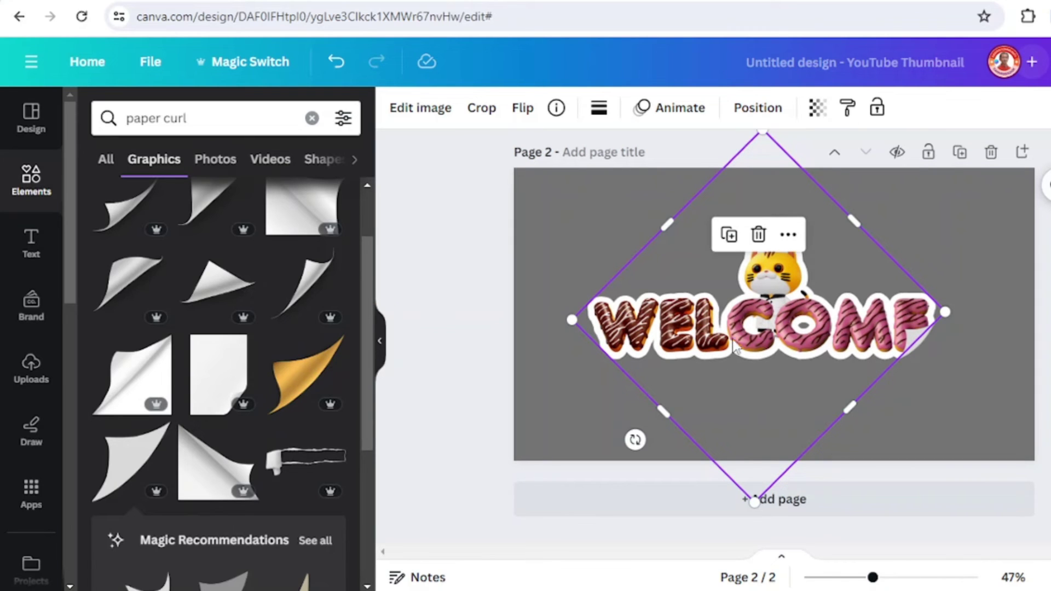
Give the WELCOME sticker a Drop shadow from the image Shadows effects, then raise the paper curl slightly
click(423, 113)
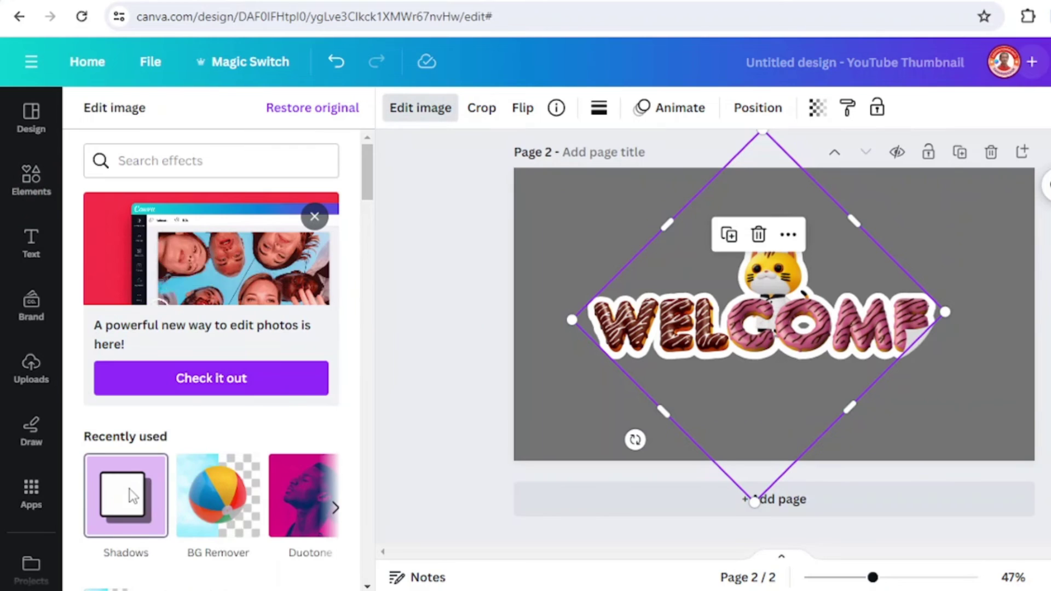
click(129, 489)
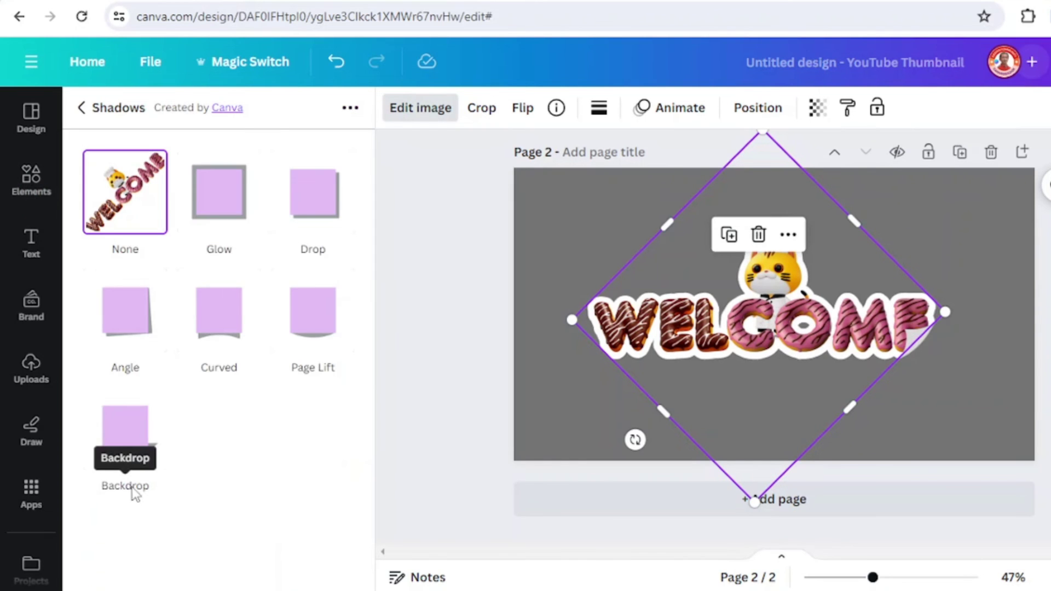
click(311, 200)
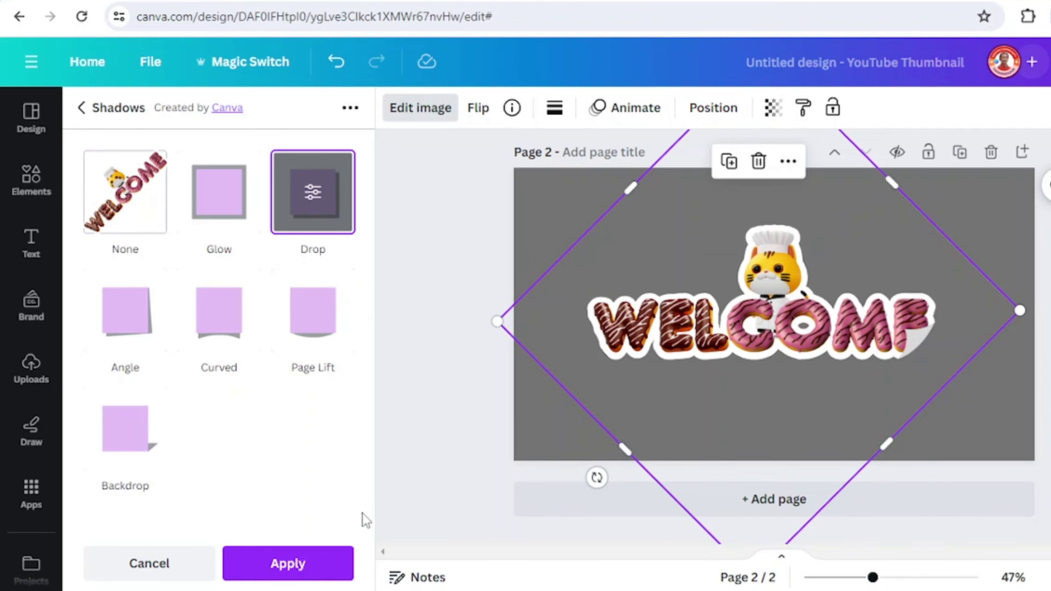
click(322, 572)
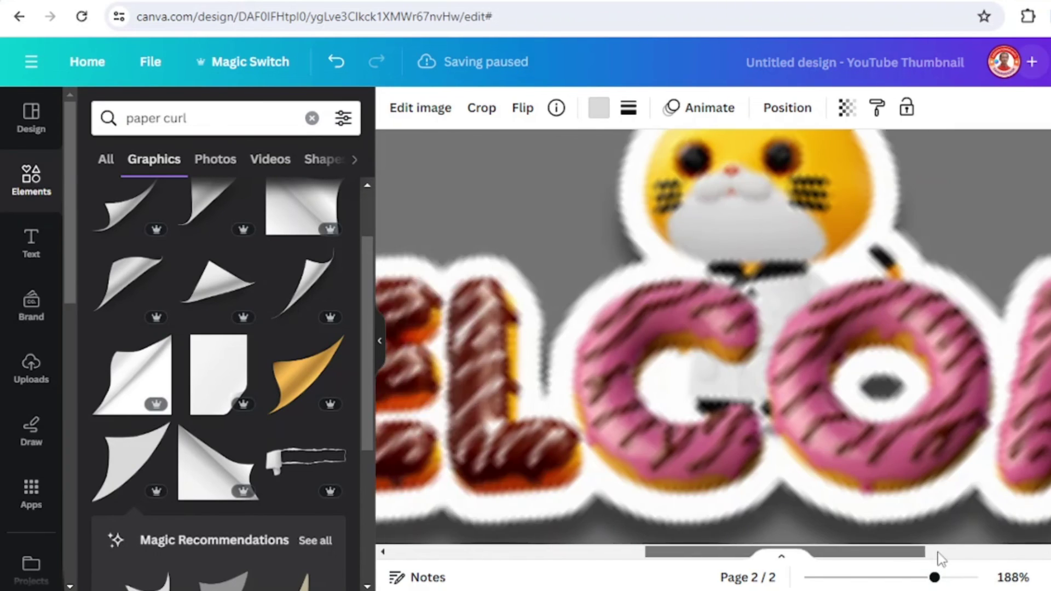
scroll(941, 558, right, 5)
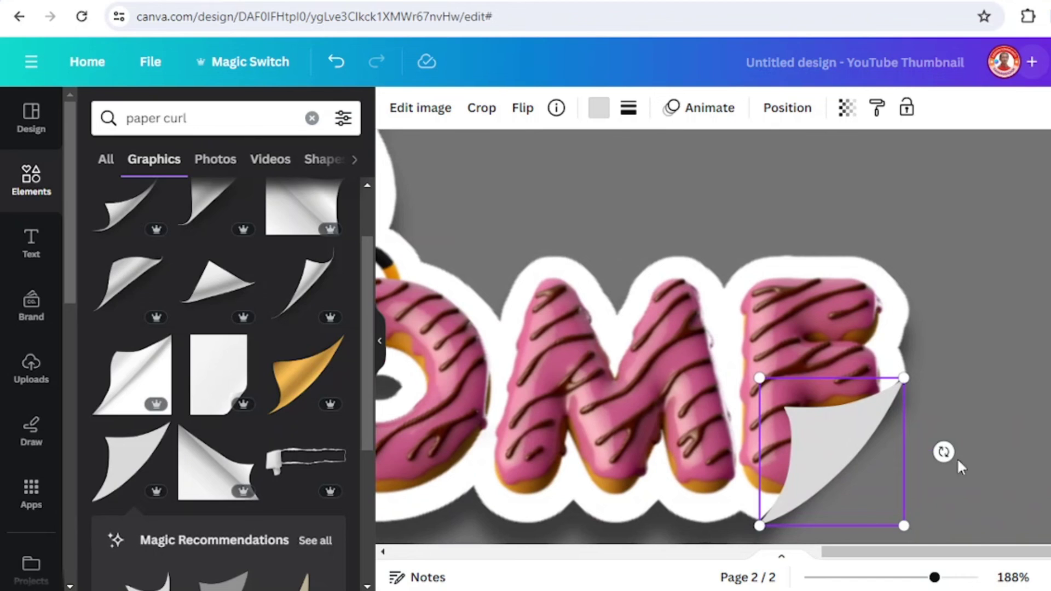
drag(860, 457, 863, 452)
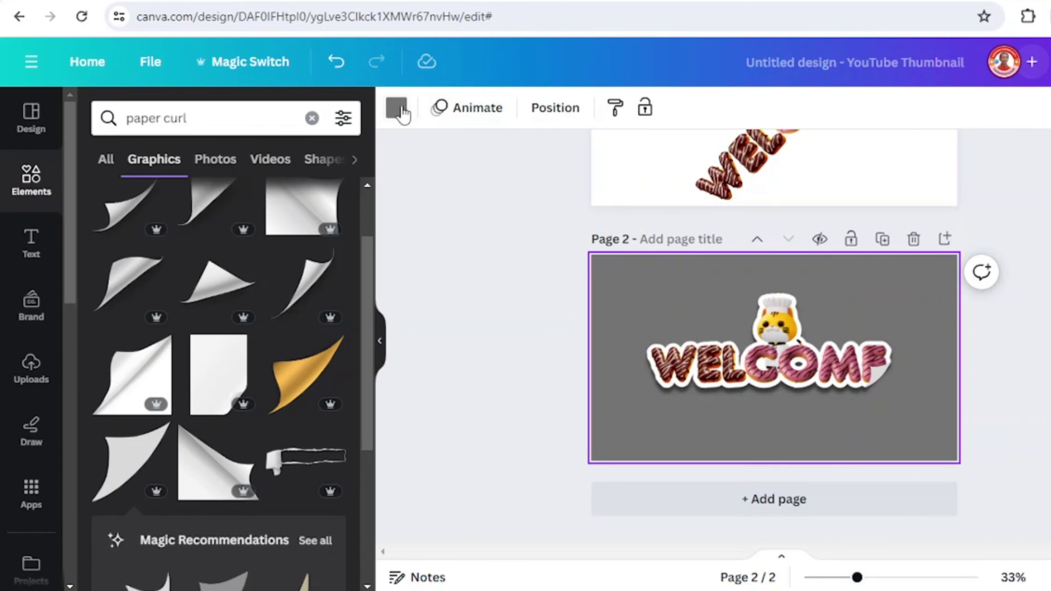
Set the Page 2 background to the yellow-orange swatch from the sticker's Photo colors
click(397, 107)
scroll(236, 438, down, 3)
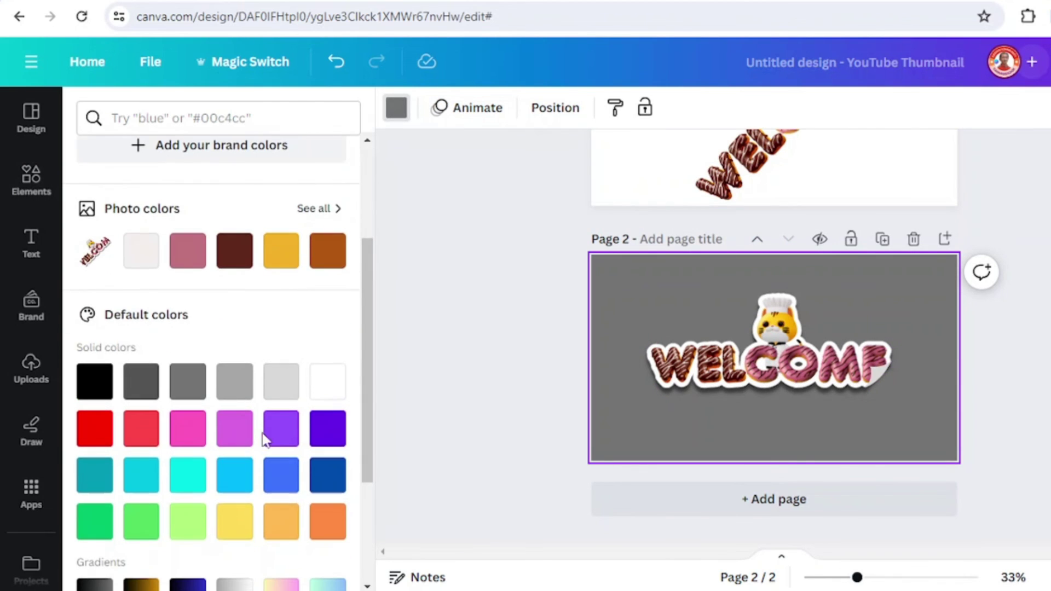
click(281, 251)
scroll(774, 316, up, 3)
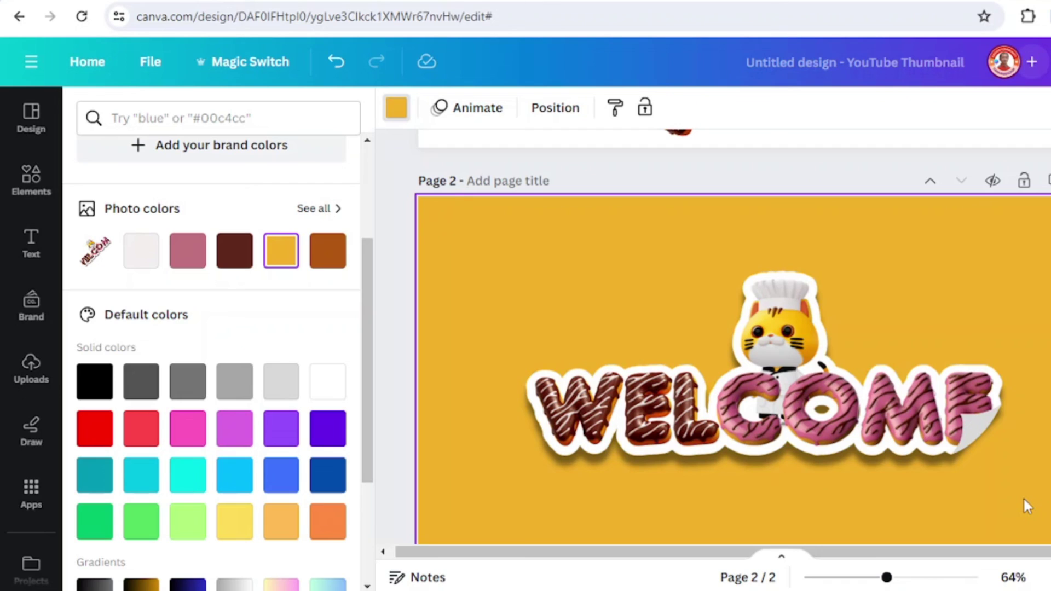